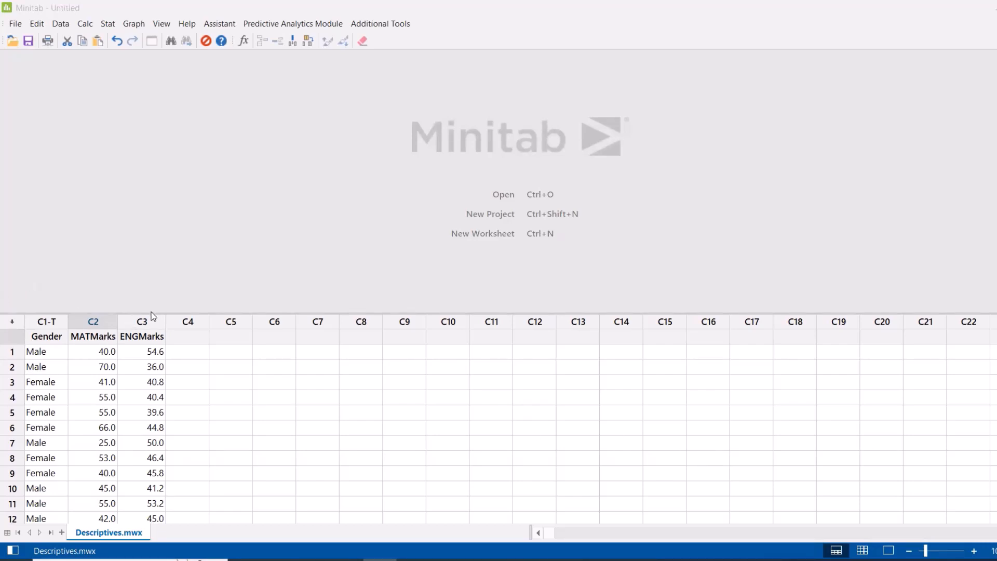
Start Display Descriptive Statistics from the basic statistics and choose MATMarks as the variable to analyse.
click(101, 337)
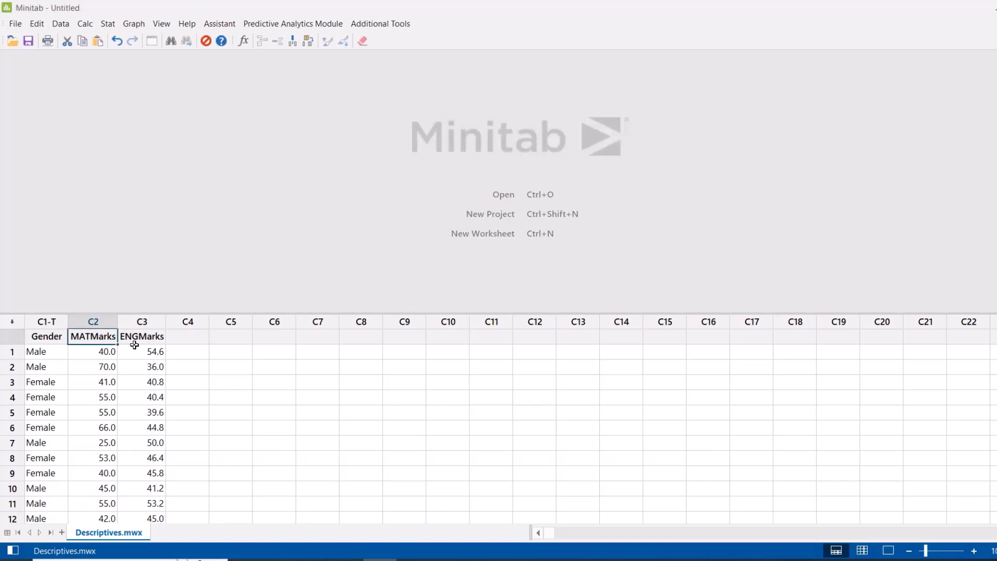
click(149, 336)
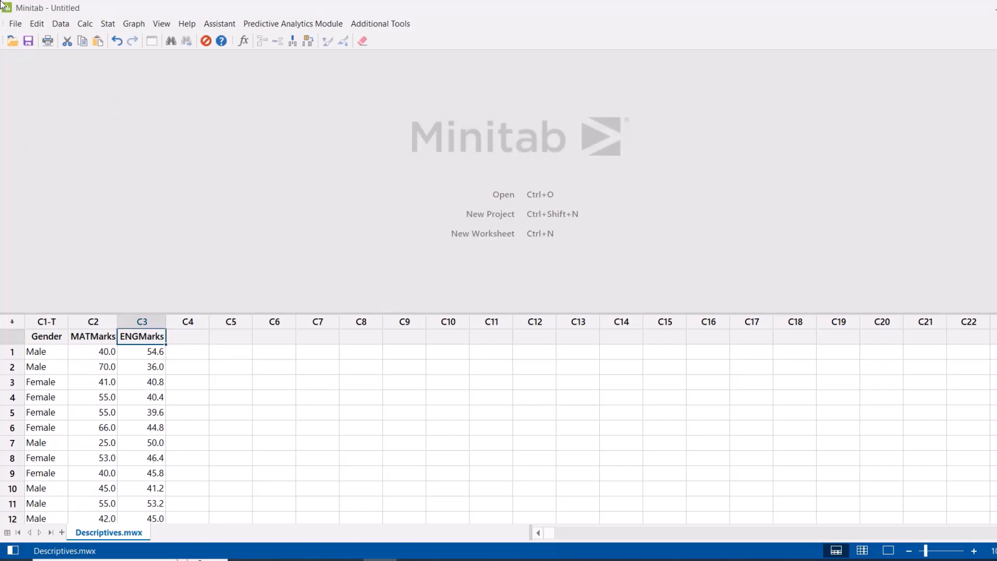
click(110, 25)
mouse_move(118, 40)
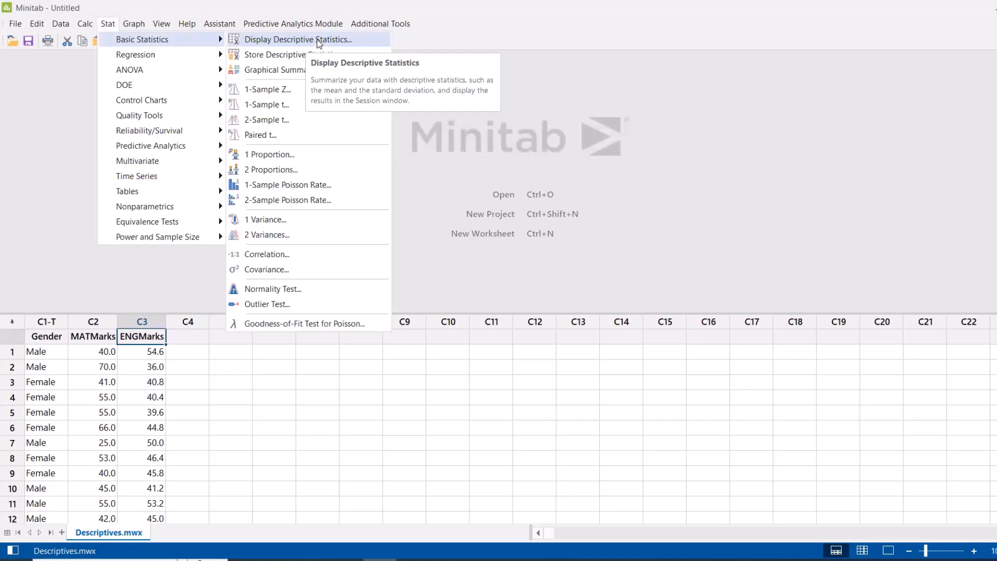
click(319, 43)
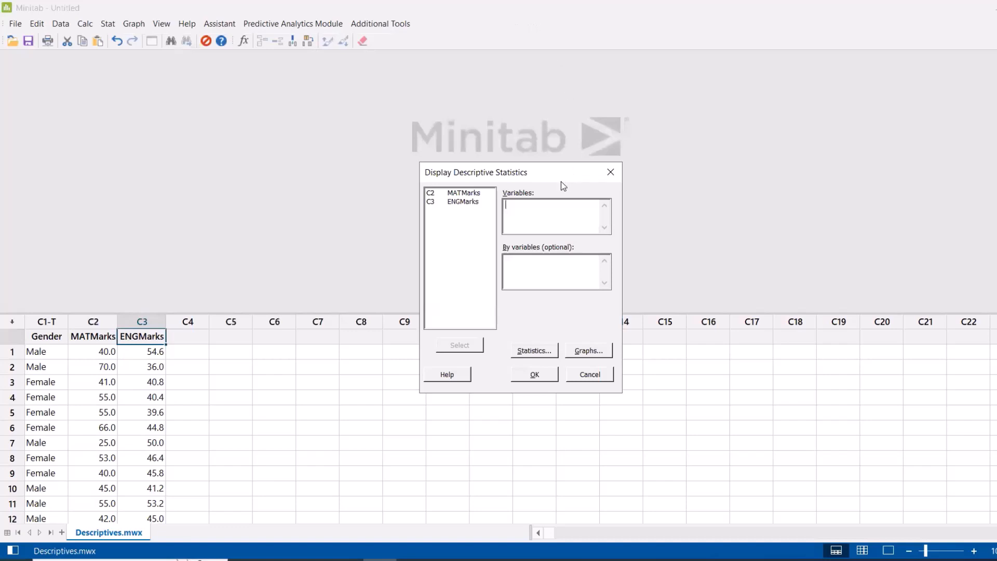
drag(551, 178, 387, 87)
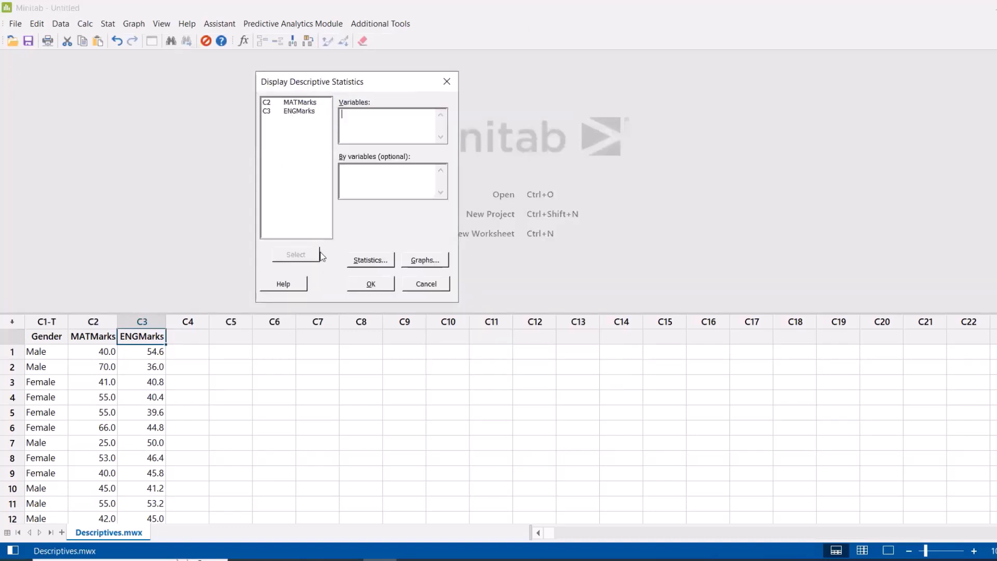
click(299, 104)
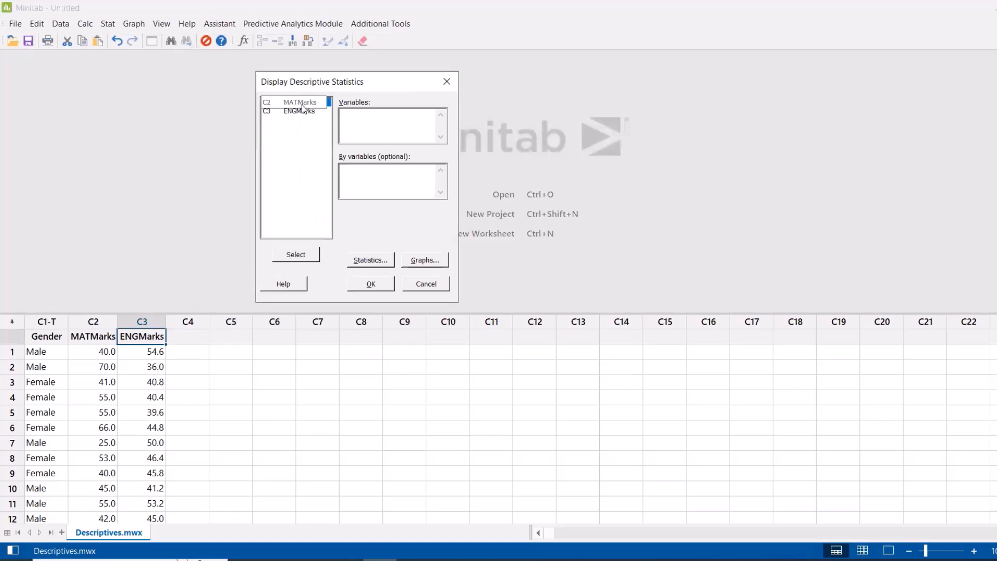
click(296, 255)
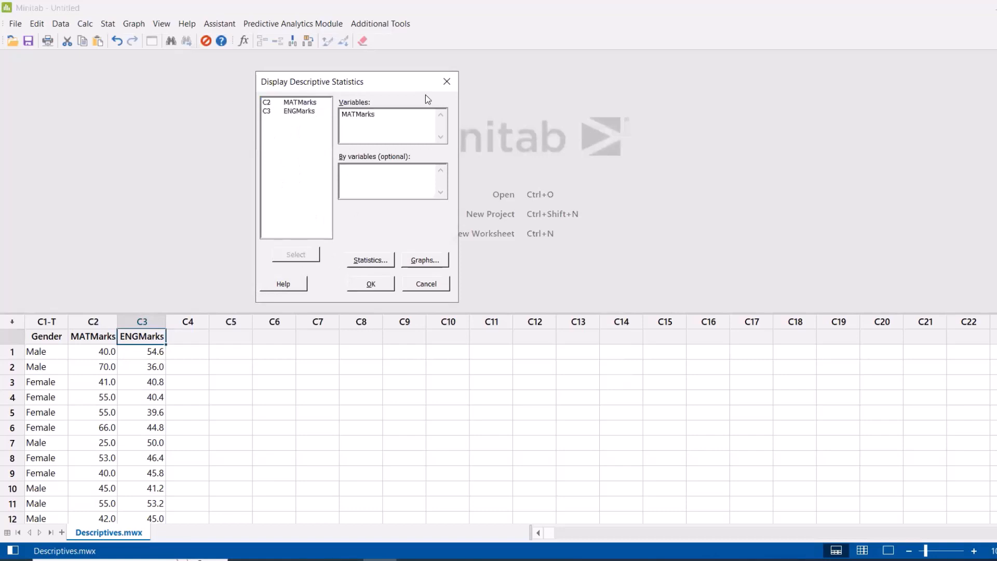
click(286, 106)
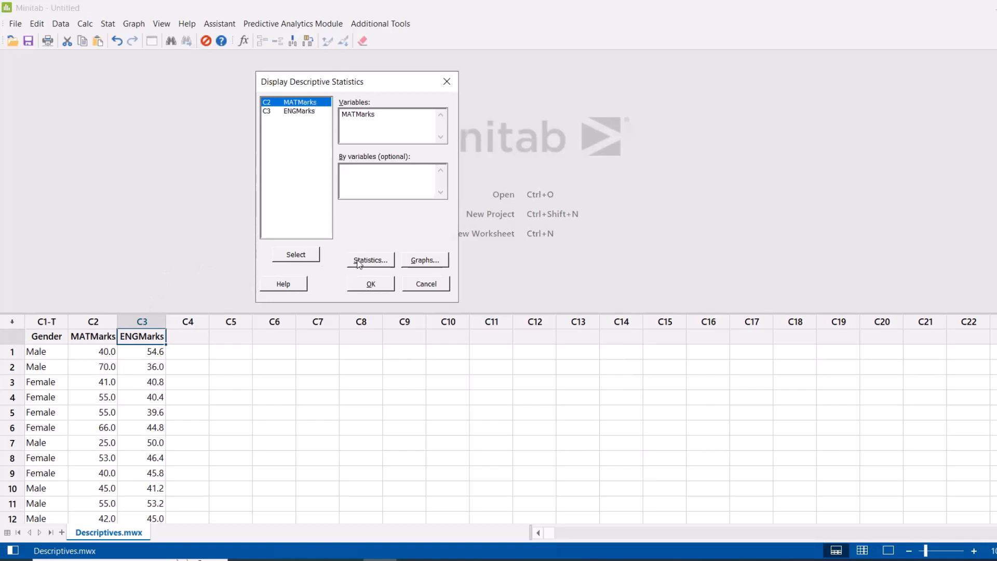
Exclude SE of mean, both N counts and the first and third quartiles from the statistics, and include skewness and kurtosis.
click(358, 262)
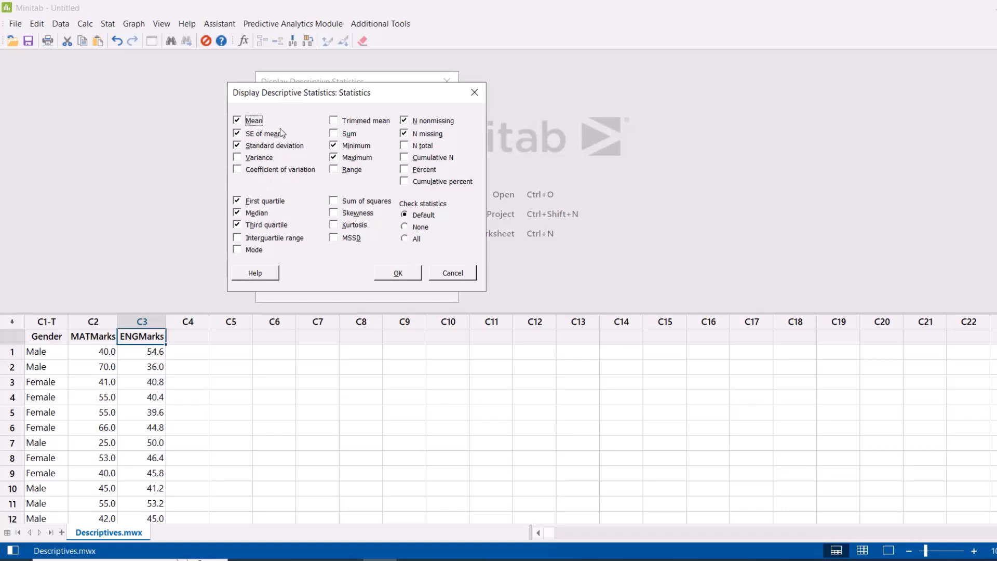
click(266, 133)
click(425, 122)
click(429, 134)
click(261, 202)
click(256, 223)
click(356, 214)
click(353, 229)
click(397, 275)
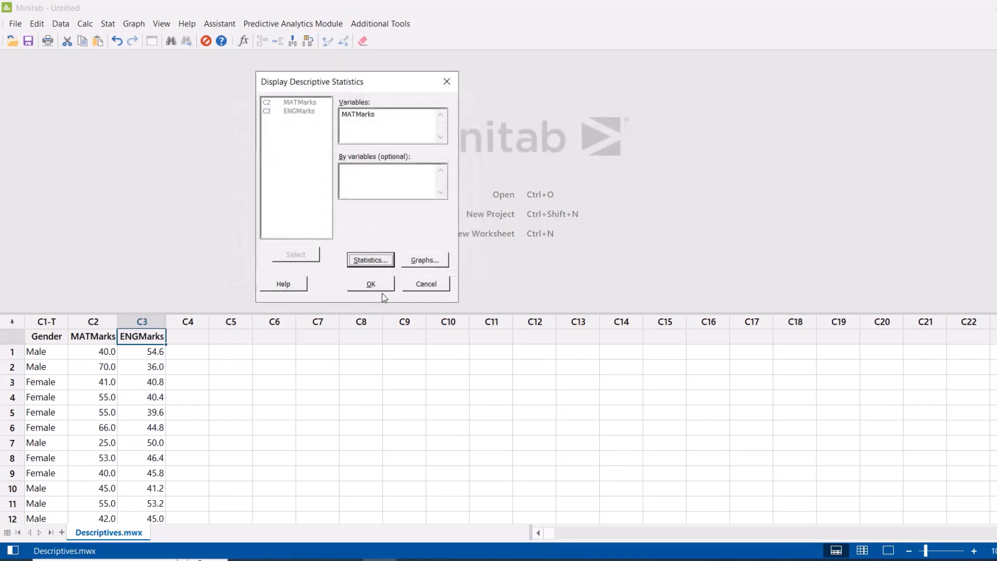
Include both histograms, the individual value plot and the boxplot among the graphs, and run the descriptive analysis.
click(414, 263)
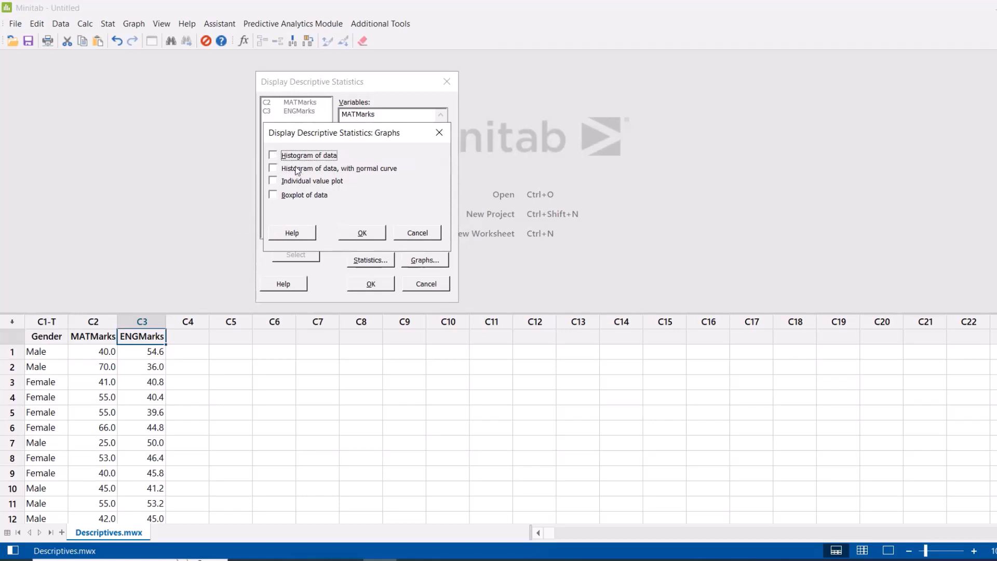
click(297, 156)
click(292, 169)
click(287, 183)
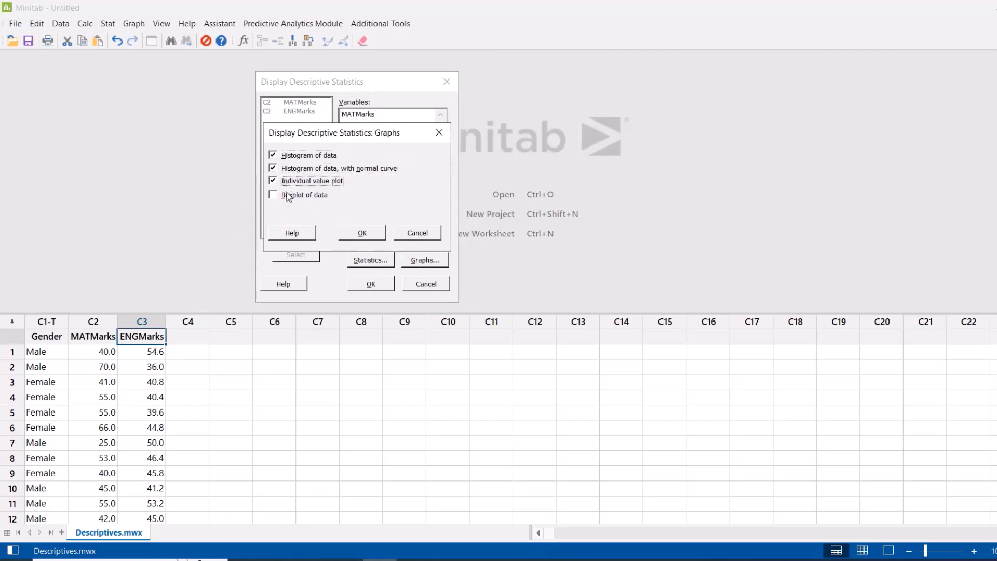
click(288, 196)
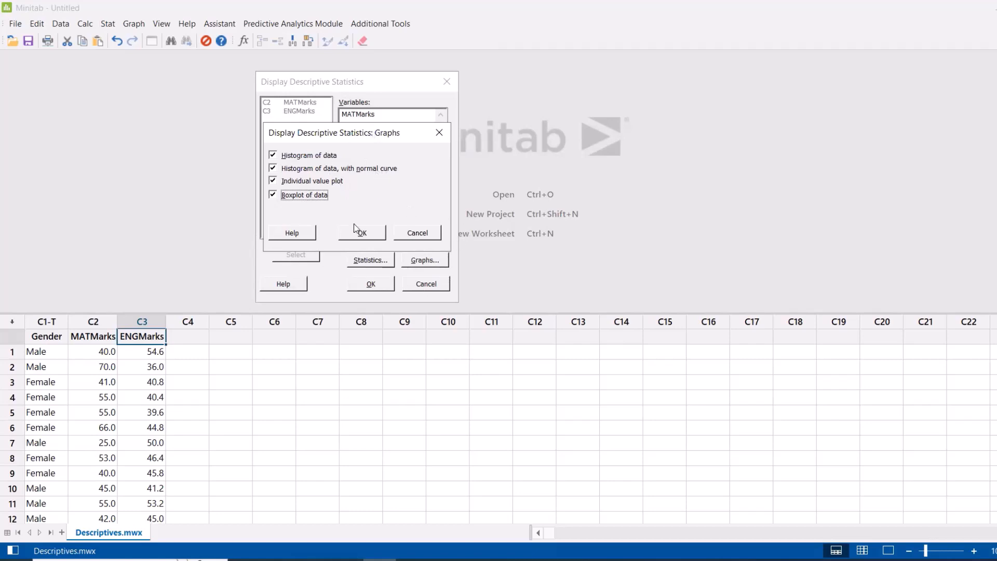
click(363, 237)
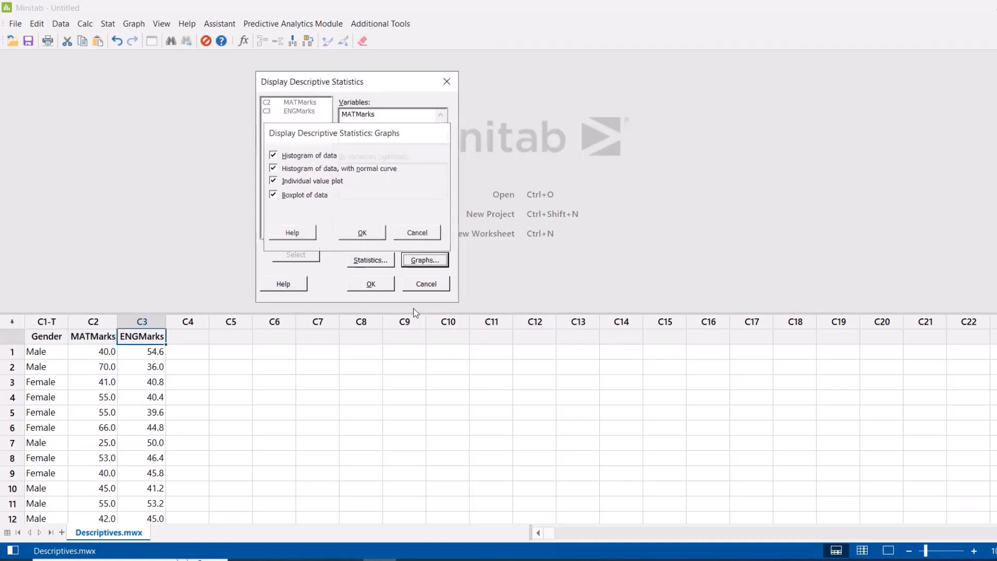
click(369, 283)
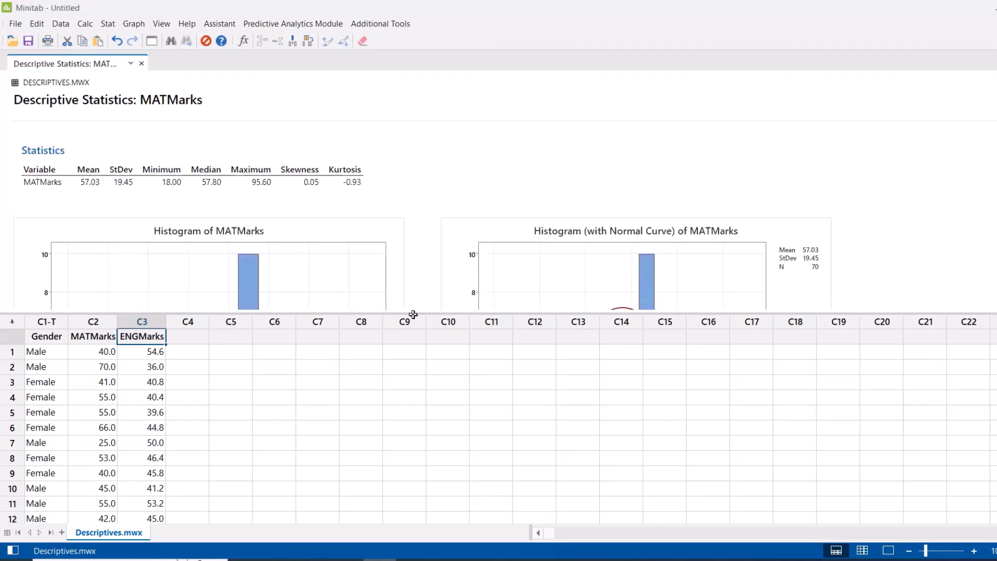
Enlarge the results area by shrinking the worksheet area below it.
mouse_move(416, 318)
mouse_down()
mouse_move(419, 429)
mouse_move(430, 423)
mouse_move(427, 332)
mouse_up()
click(442, 131)
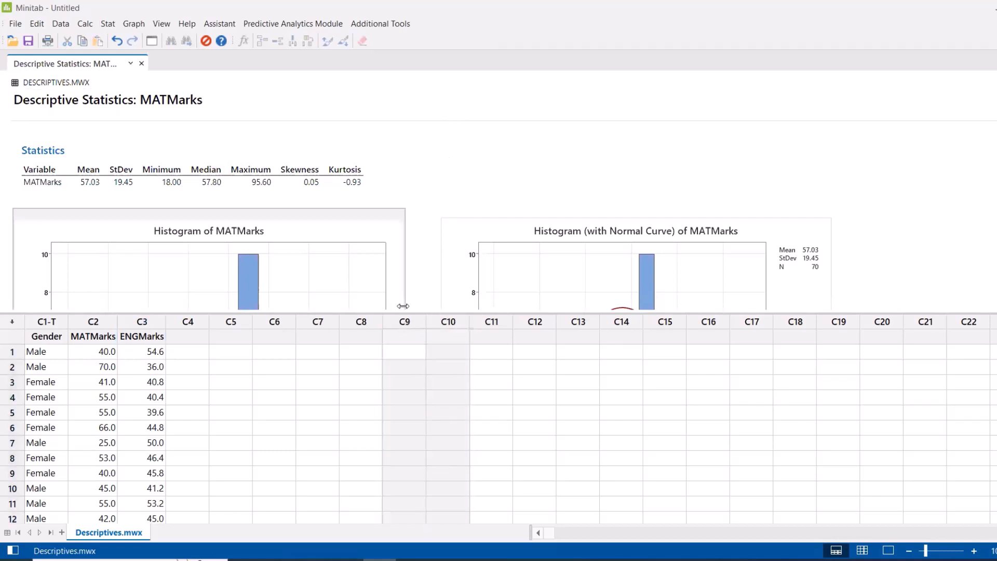
drag(407, 315, 398, 453)
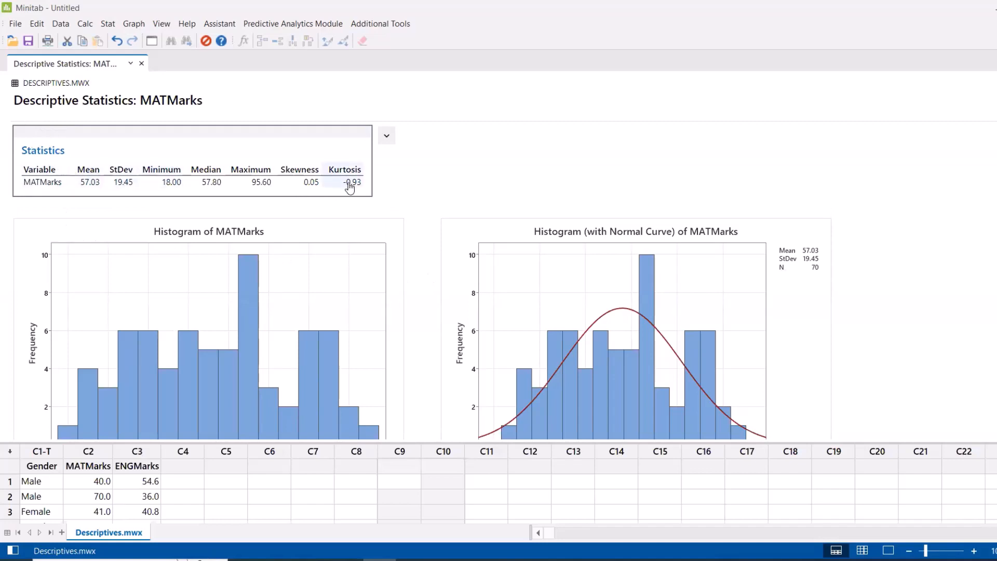
Examine the MATMarks statistics table and graphs, including the options for exporting the table and the normal-curve histogram.
click(387, 136)
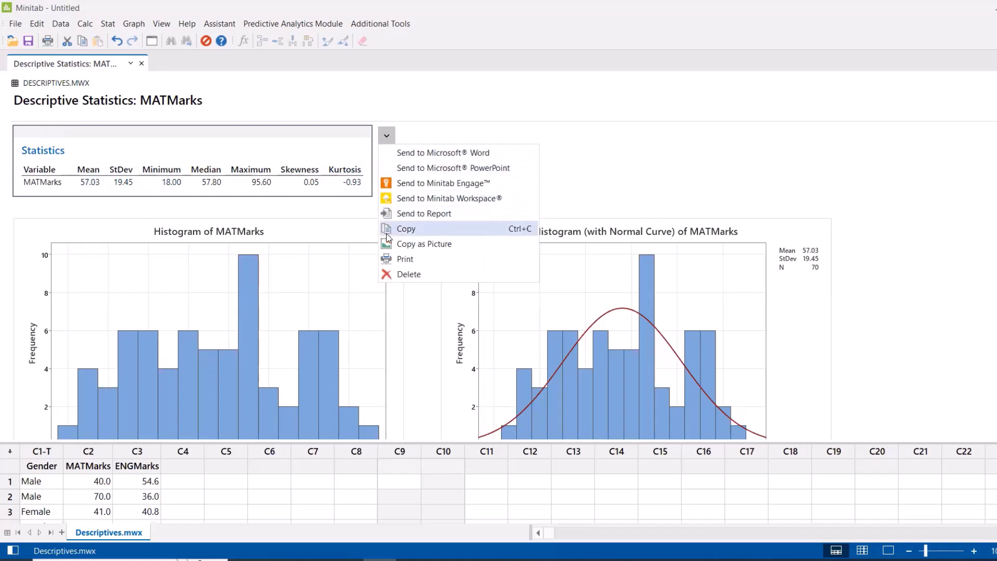
click(618, 173)
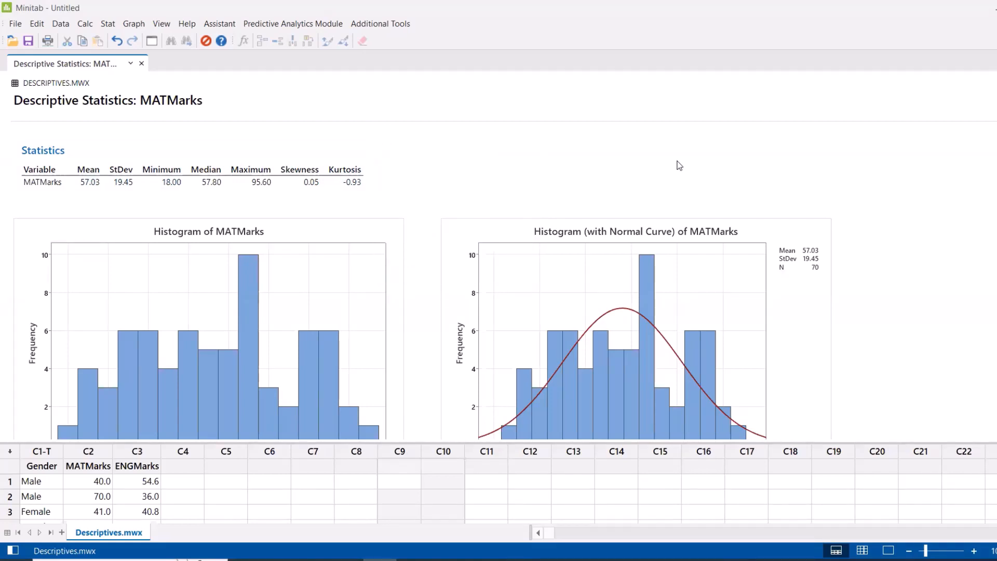
scroll(818, 270, down, 3)
scroll(818, 271, up, 2)
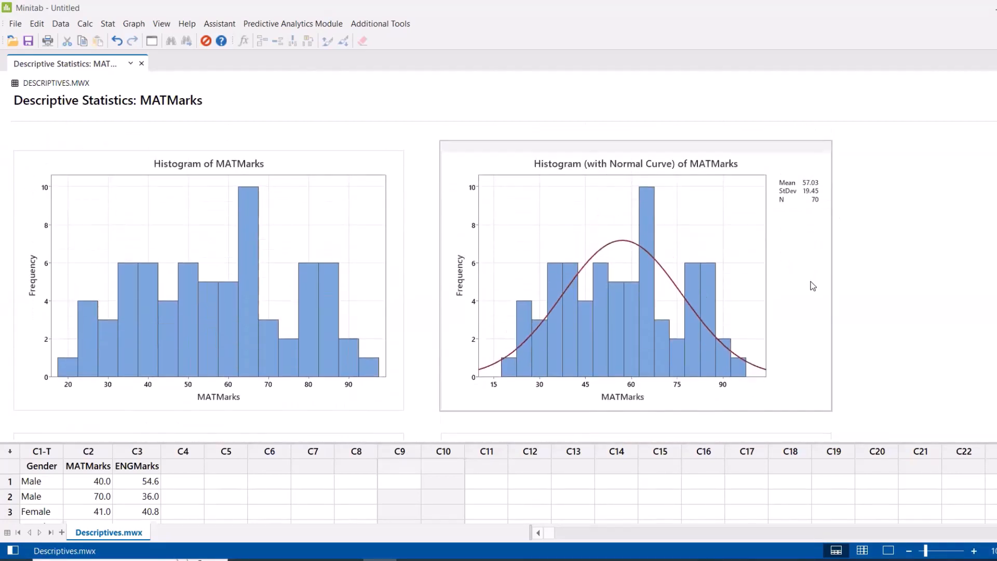
scroll(725, 270, down, 8)
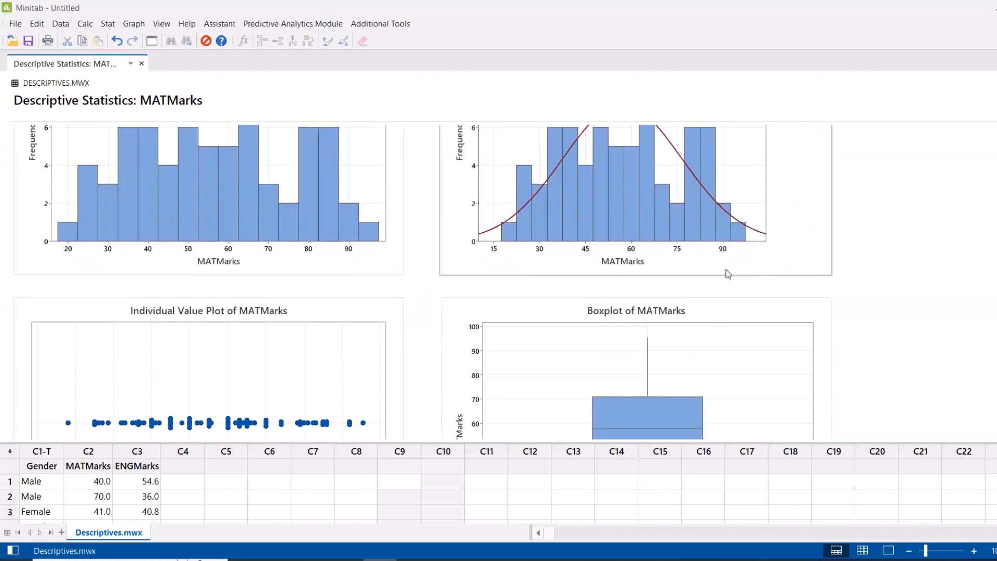
scroll(719, 321, up, 10)
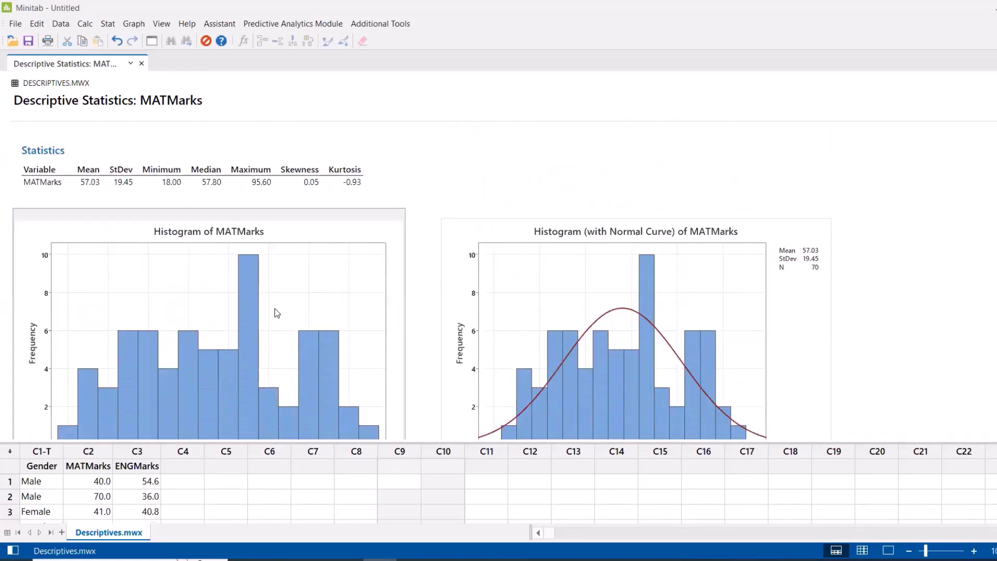
scroll(266, 287, down, 2)
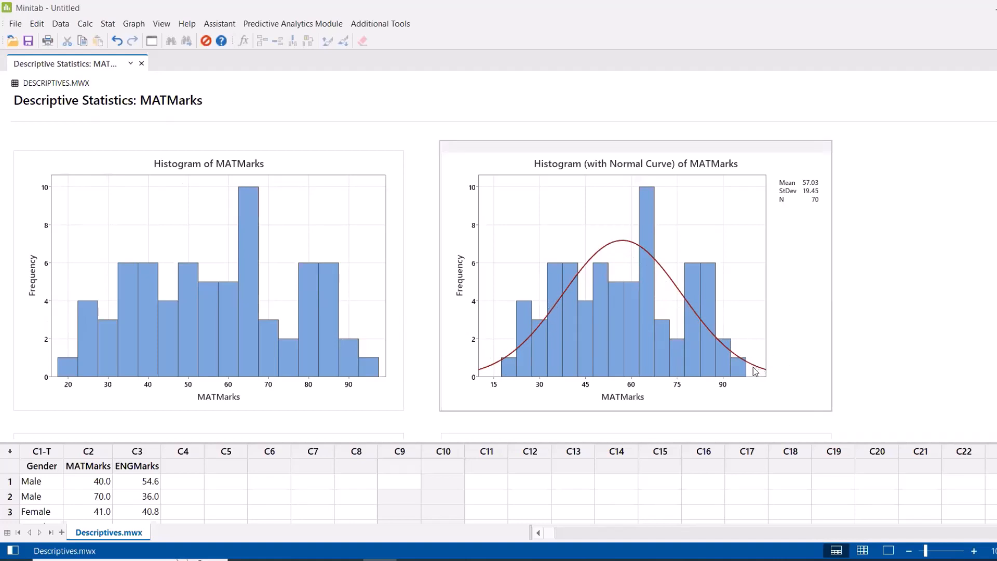
right_click(773, 158)
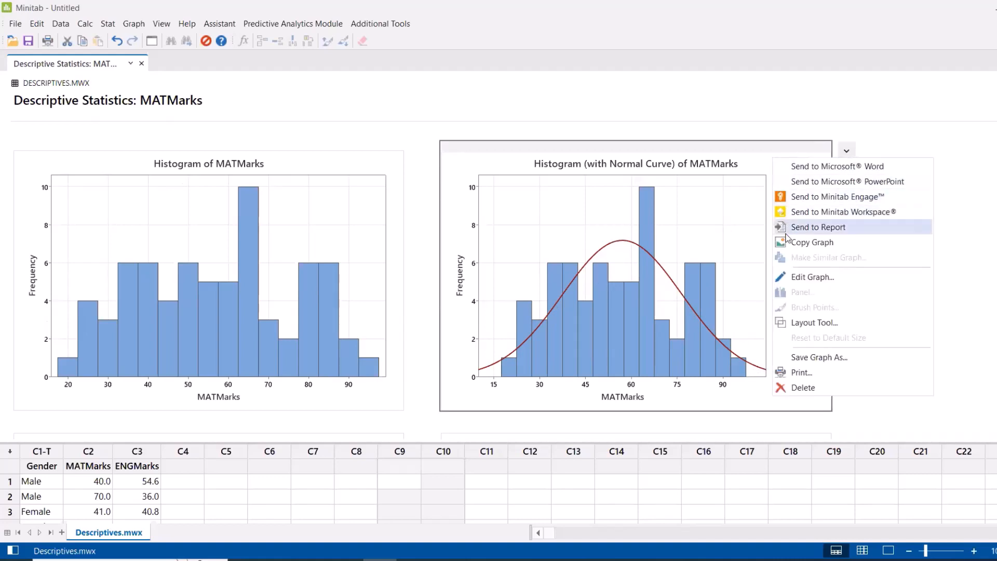
click(882, 143)
Edit the normal-curve histogram's title to read "Histogram of MATMarks", removing the bracketed text.
double_click(595, 157)
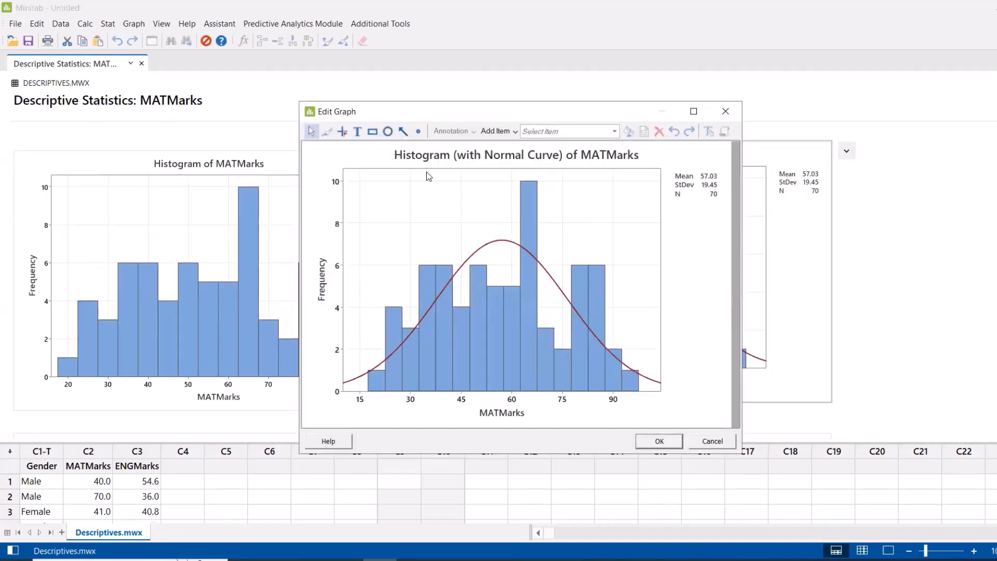
click(456, 159)
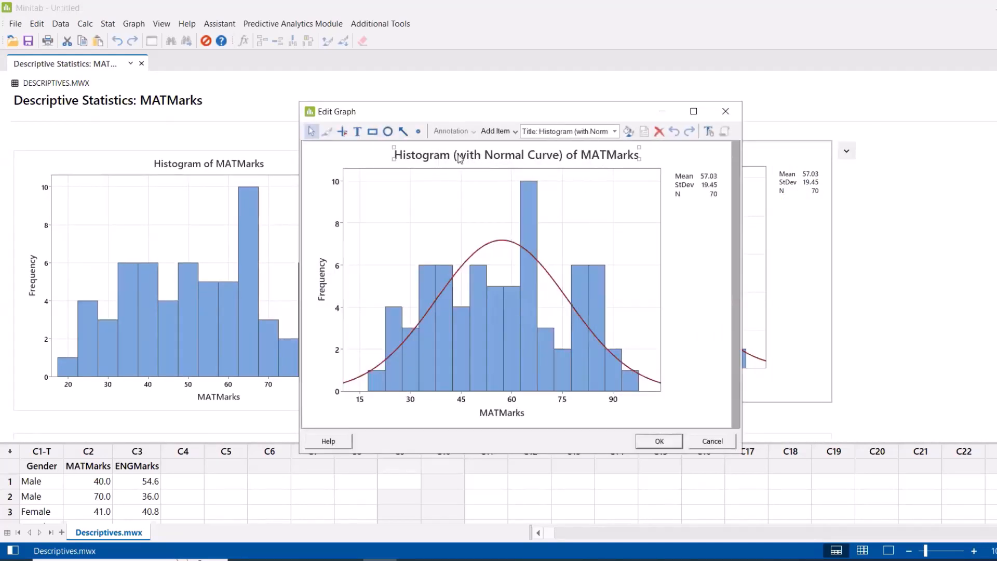
double_click(459, 158)
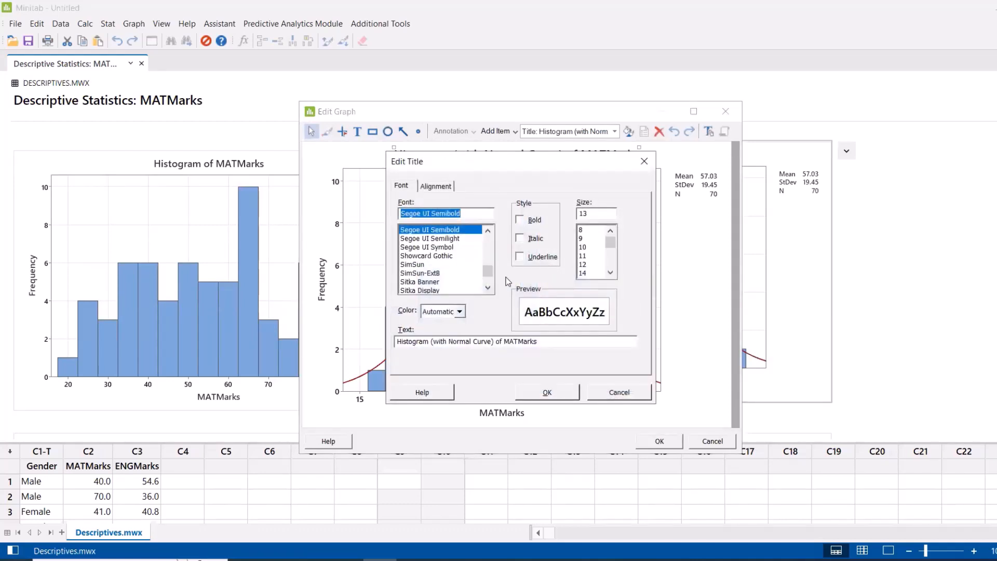
click(432, 343)
drag(431, 344, 495, 342)
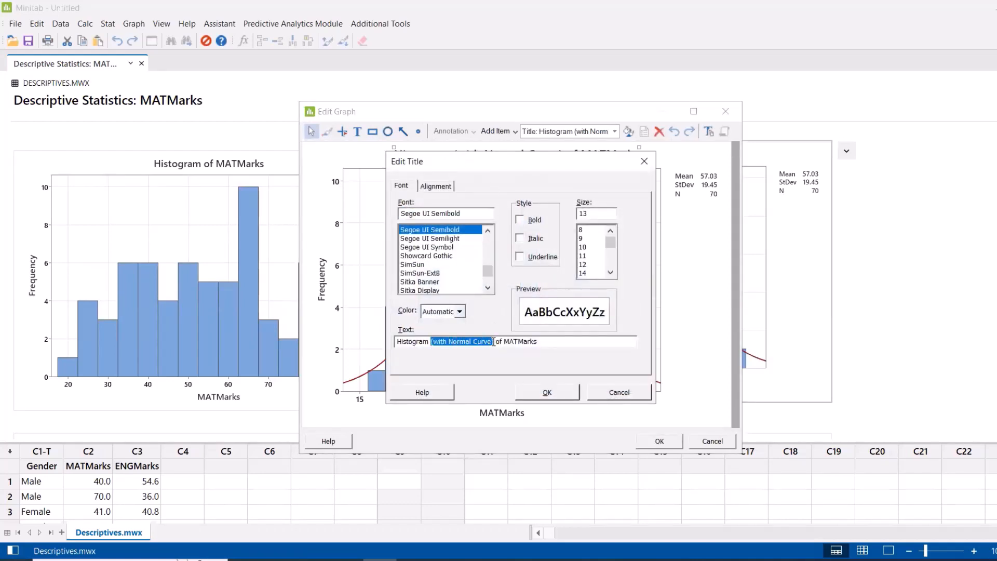
key(Delete)
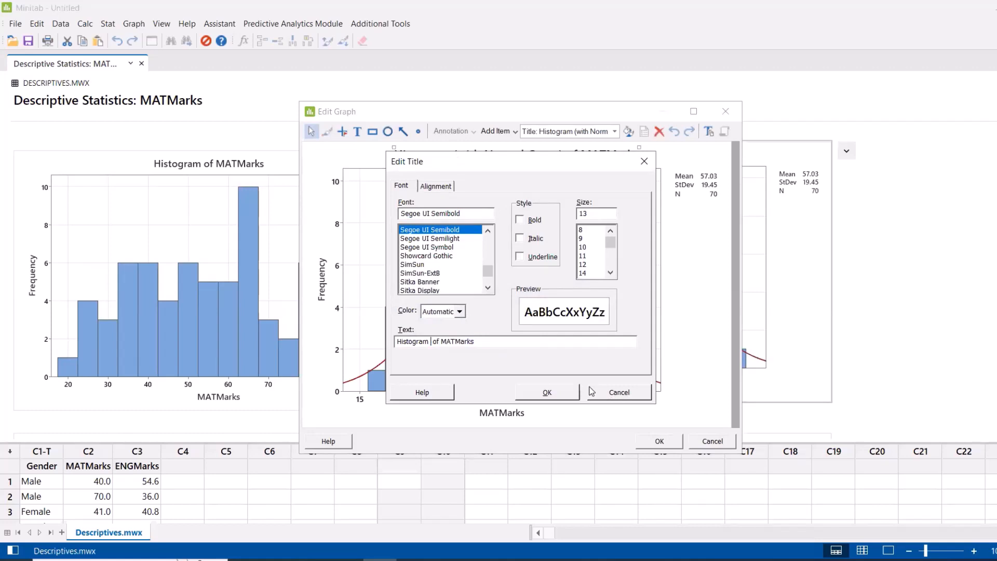
key(BackSpace)
click(547, 393)
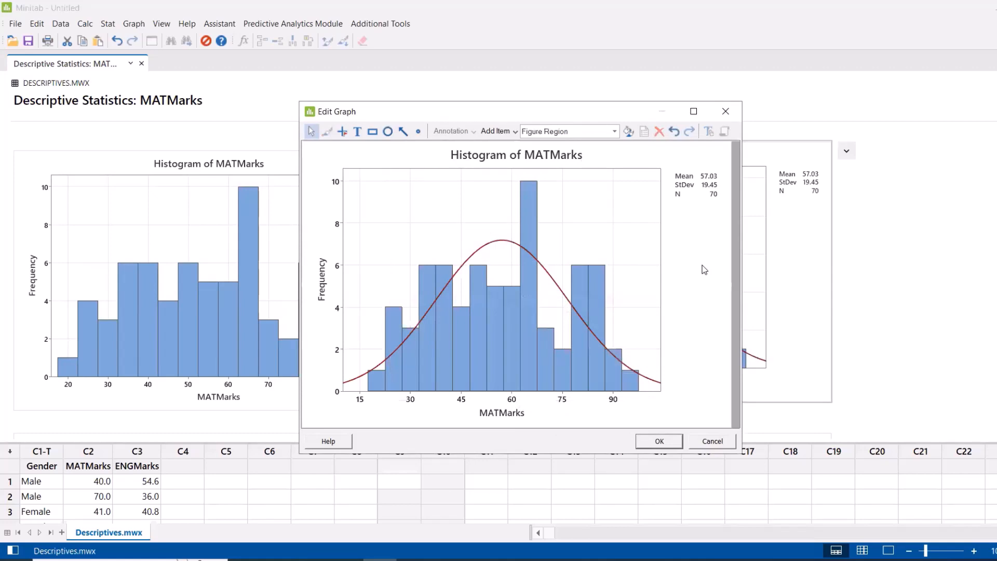
Delete the Mean, StDev and N table from the normal-curve histogram and apply the graph edits.
click(713, 179)
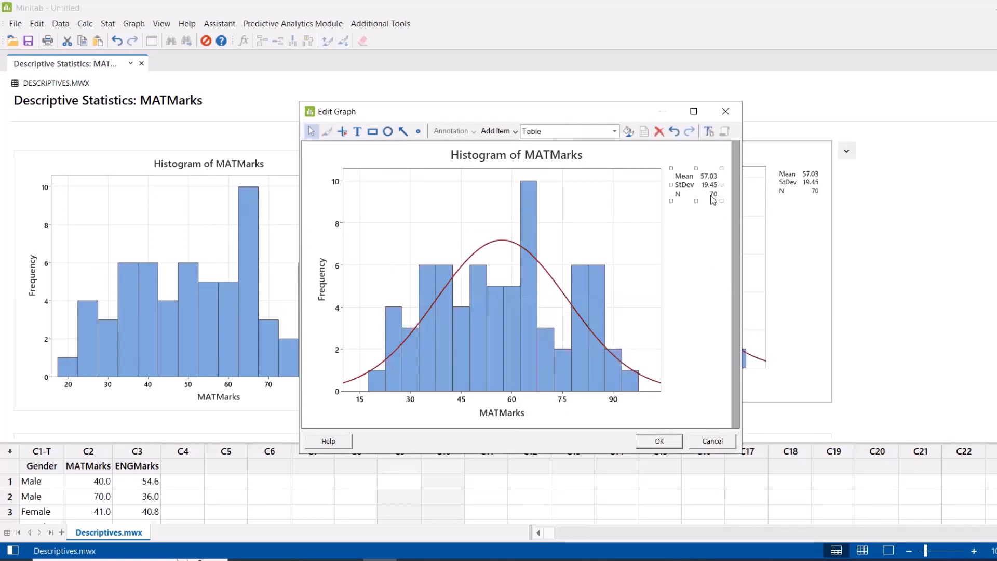
right_click(716, 200)
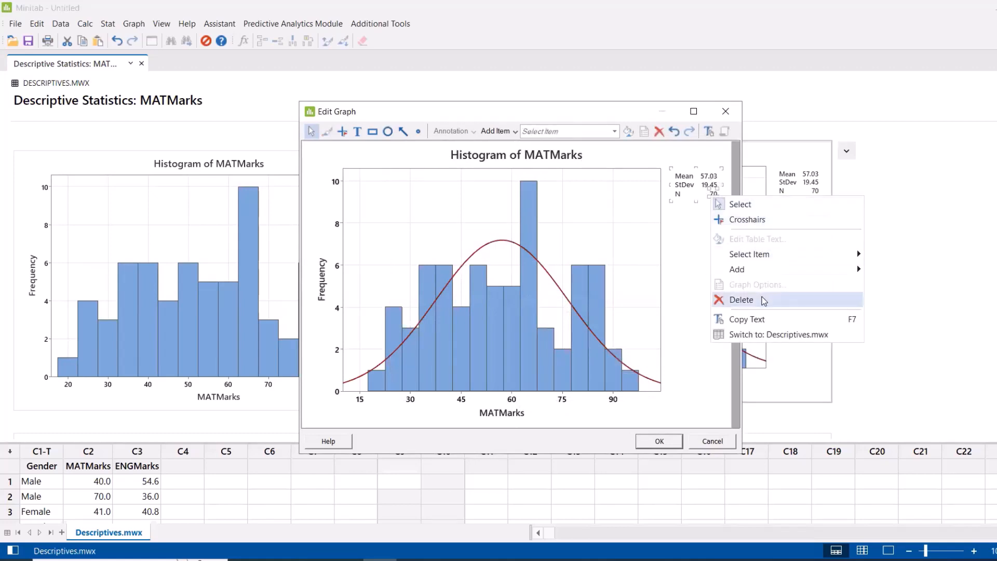
click(741, 300)
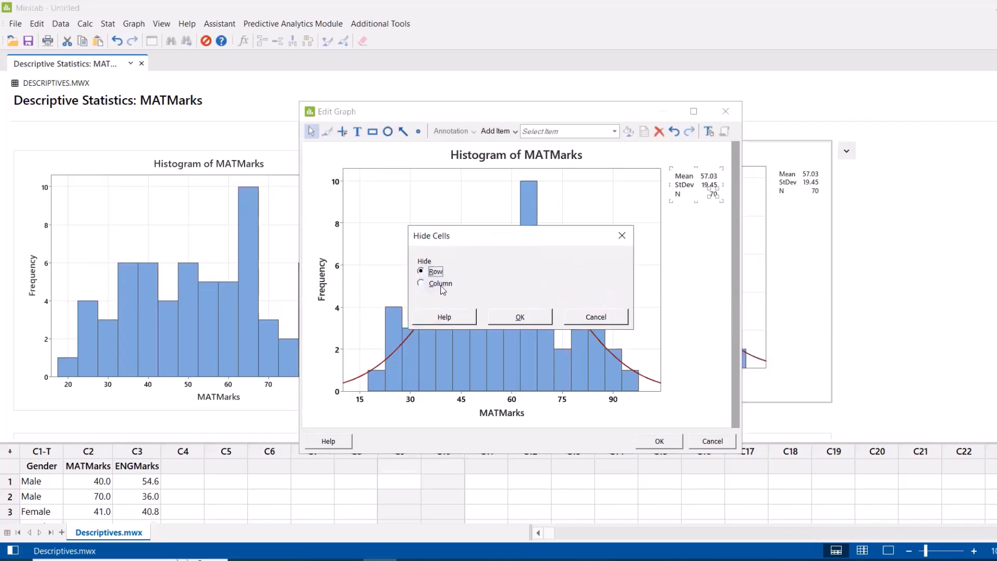
click(496, 314)
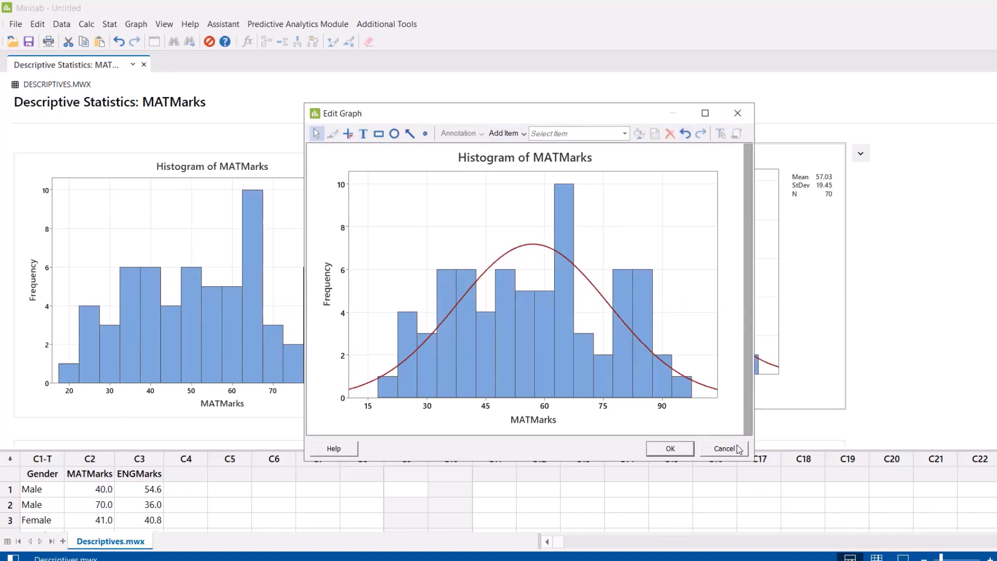
click(671, 449)
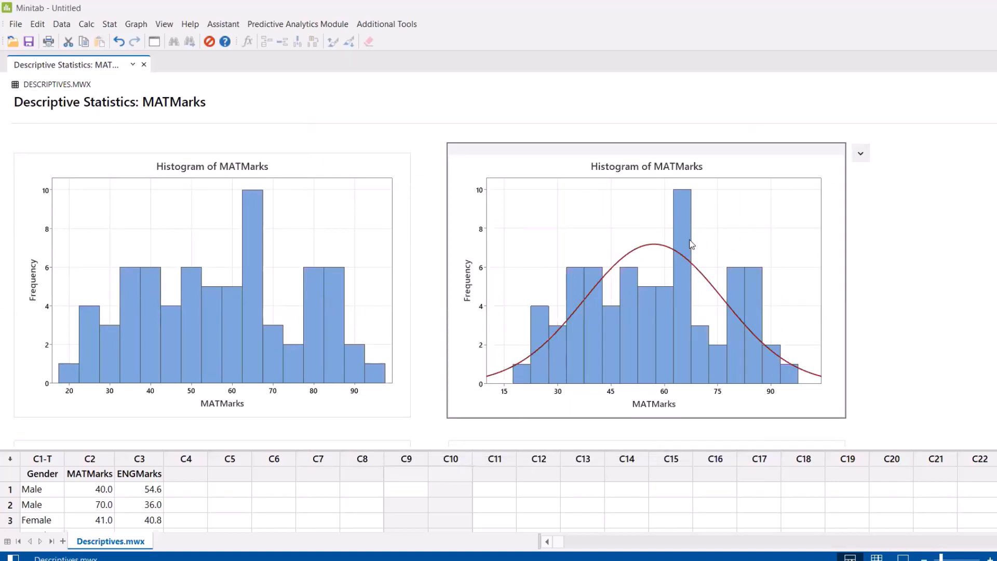
Review the individual value plot and boxplot, and change the first MATMarks value in the worksheet to 140.
scroll(618, 335, down, 5)
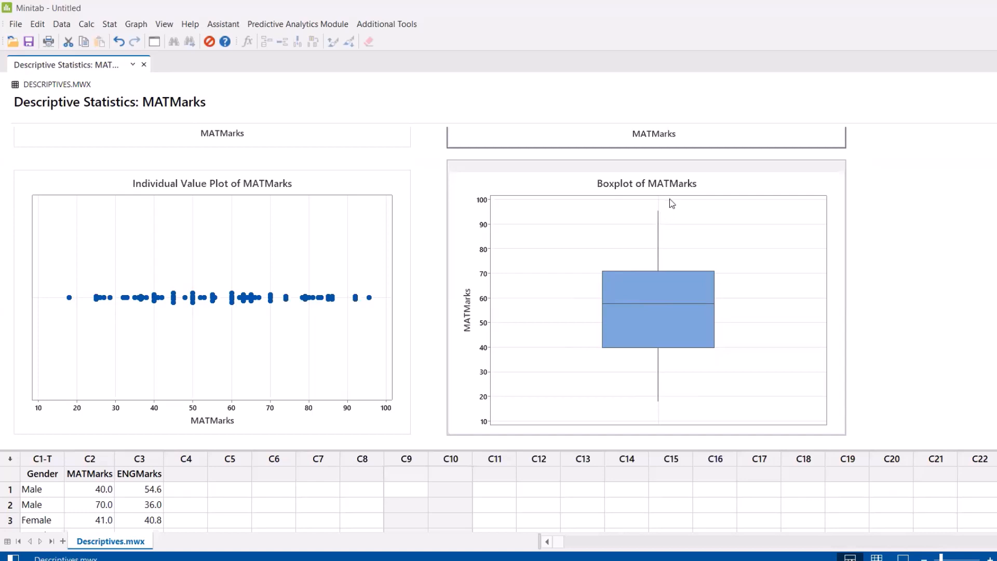
scroll(82, 488, down, 1)
scroll(85, 499, up, 1)
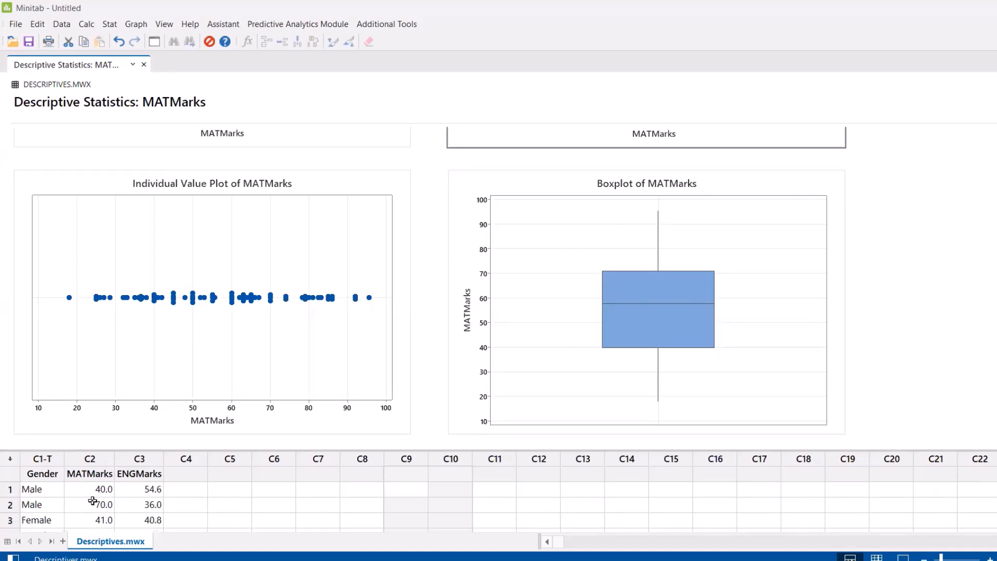
click(73, 490)
click(72, 498)
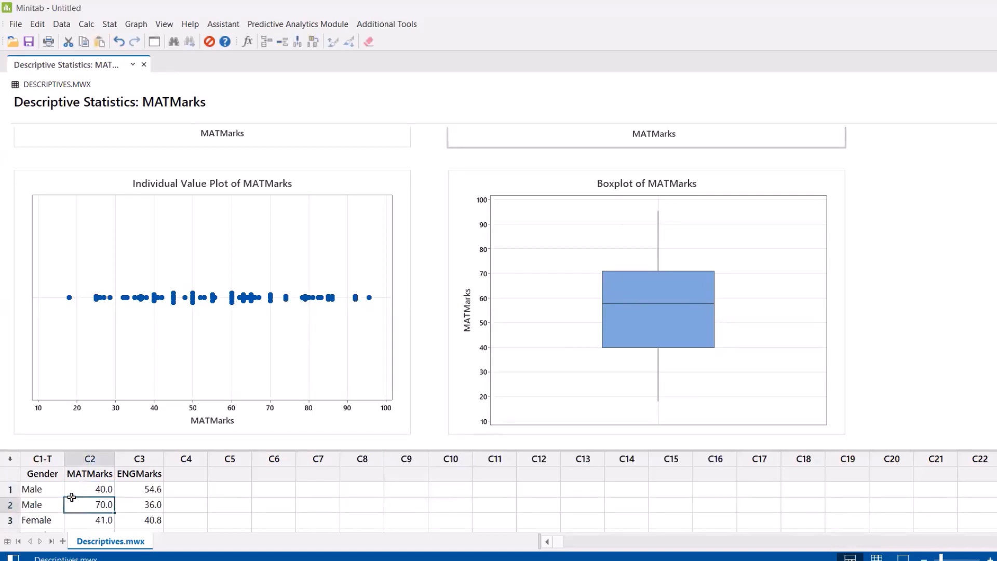
click(85, 490)
click(84, 489)
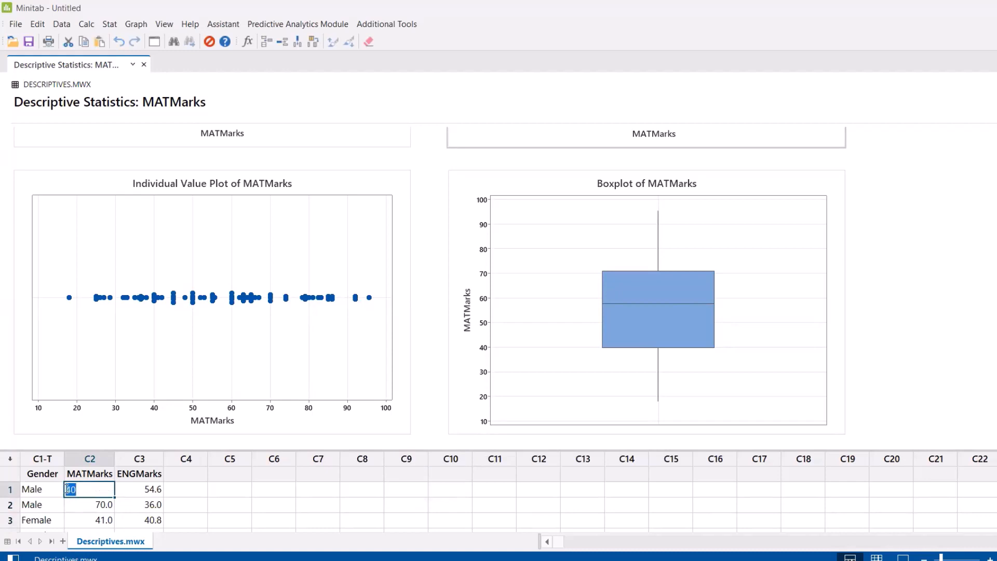
click(89, 493)
text(1)
Rerun the descriptive statistics for MATMarks with the same settings and inspect the new histograms and boxplot for an outlier.
click(156, 42)
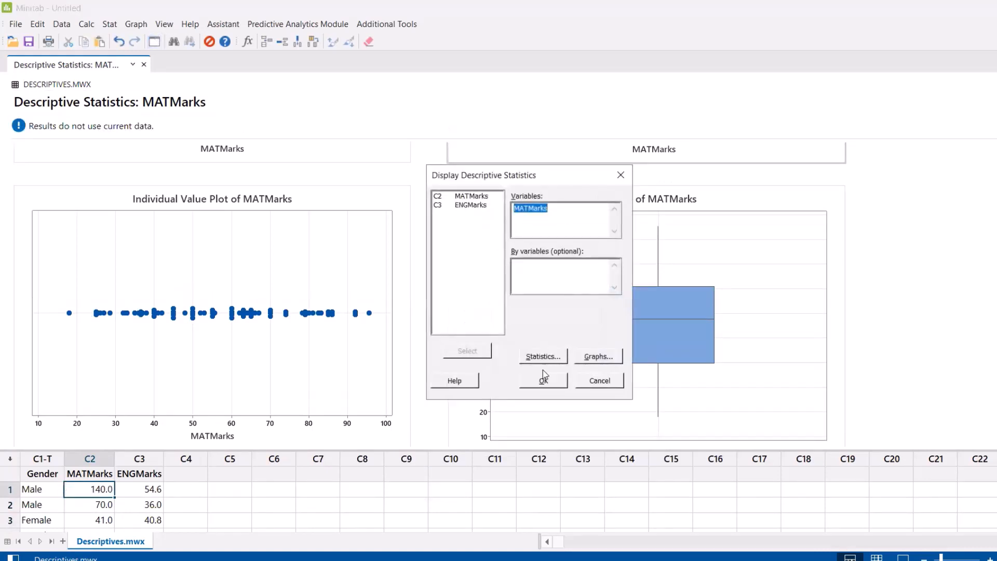
click(542, 380)
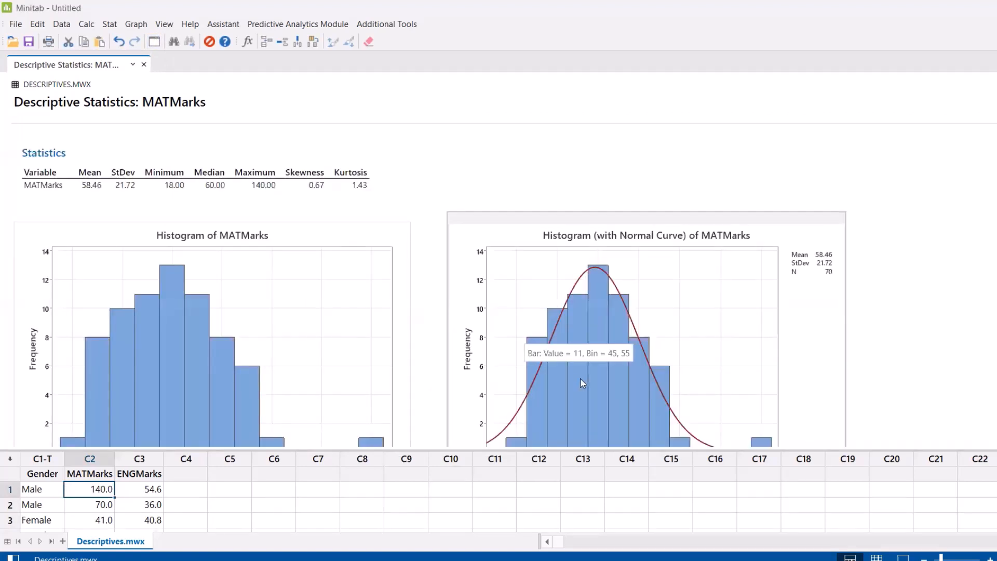
scroll(603, 359, down, 3)
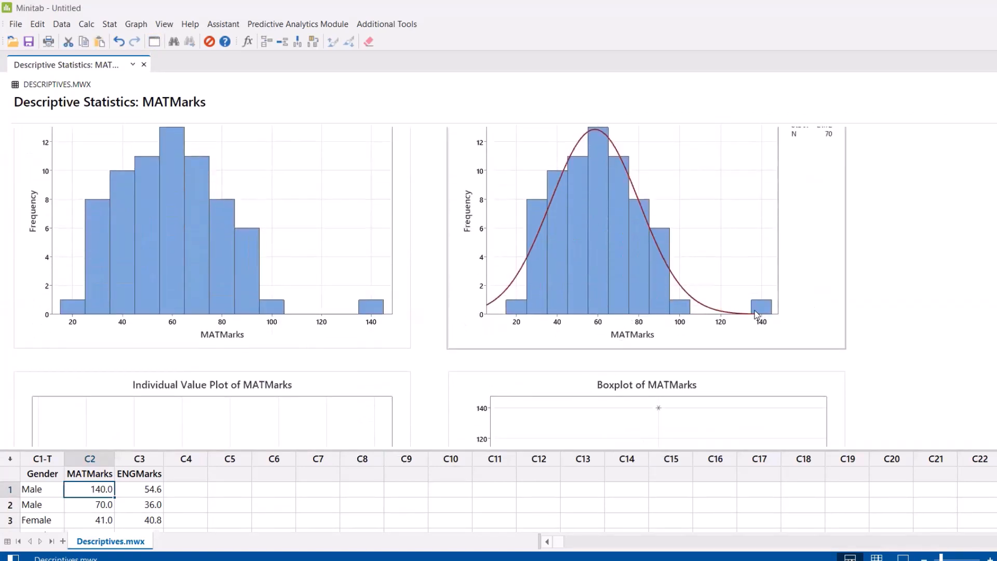
scroll(738, 338, down, 3)
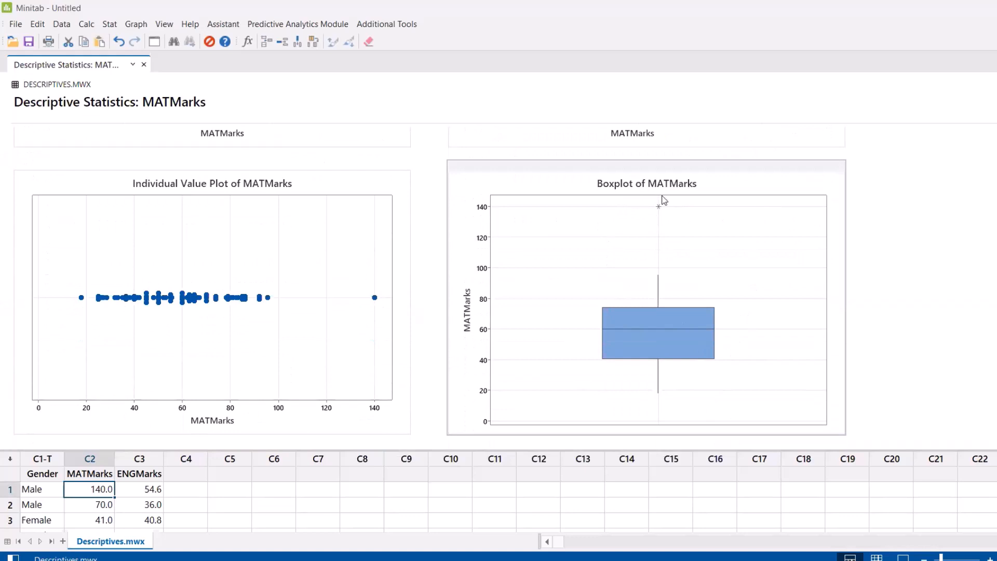
mouse_move(659, 208)
click(658, 208)
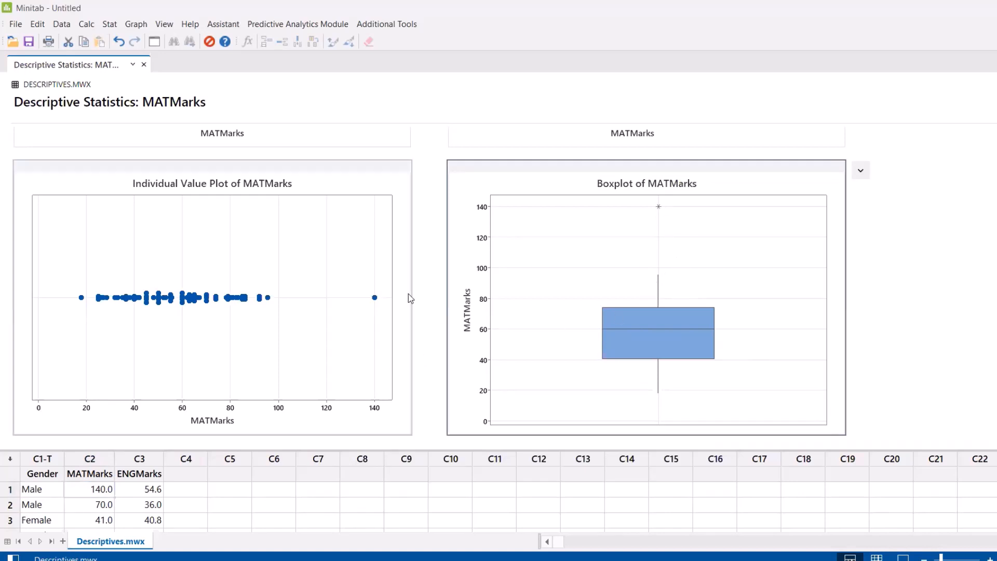
Set the first MATMarks value in the worksheet back to 40.
double_click(91, 489)
drag(71, 489, 66, 490)
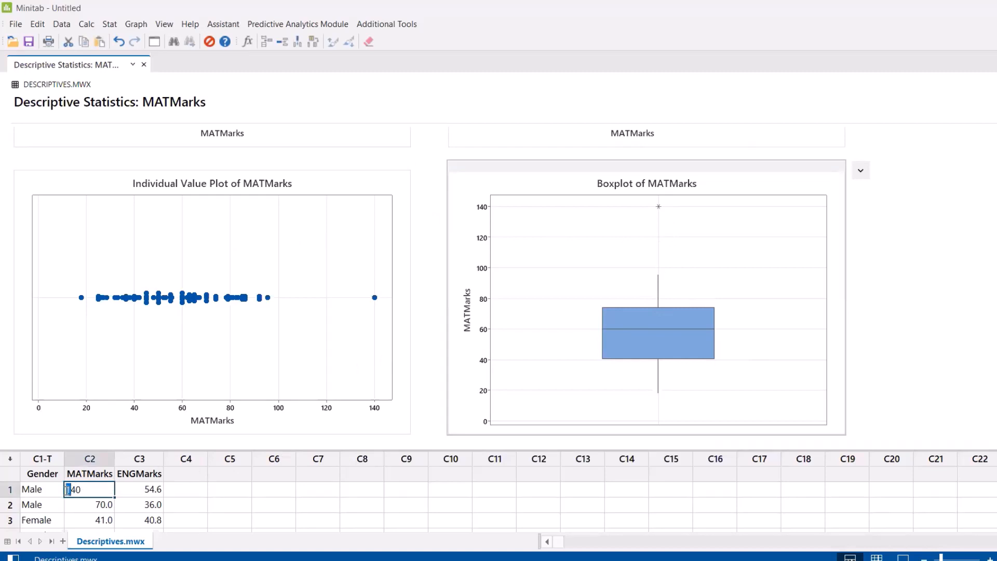
key(BackSpace)
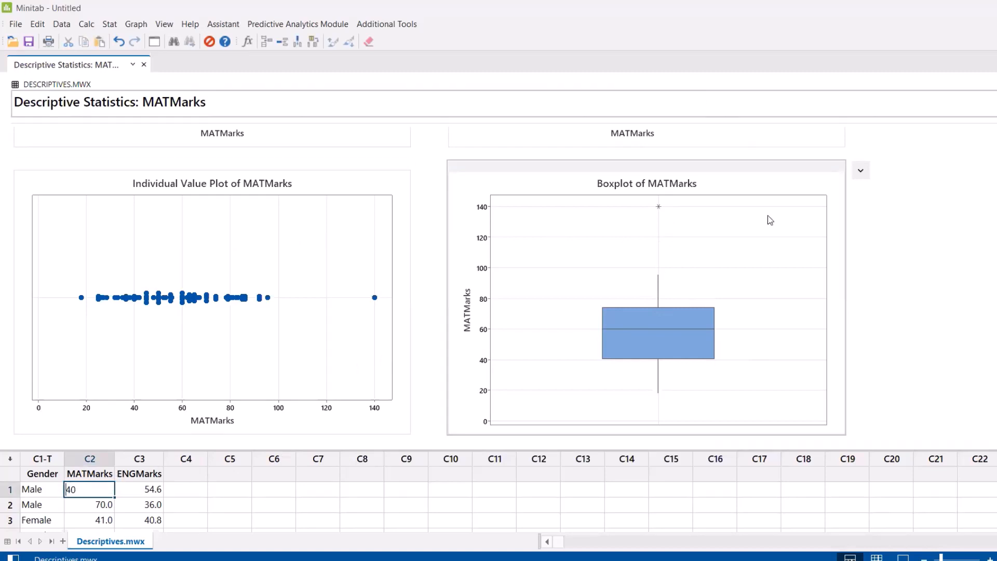
click(966, 285)
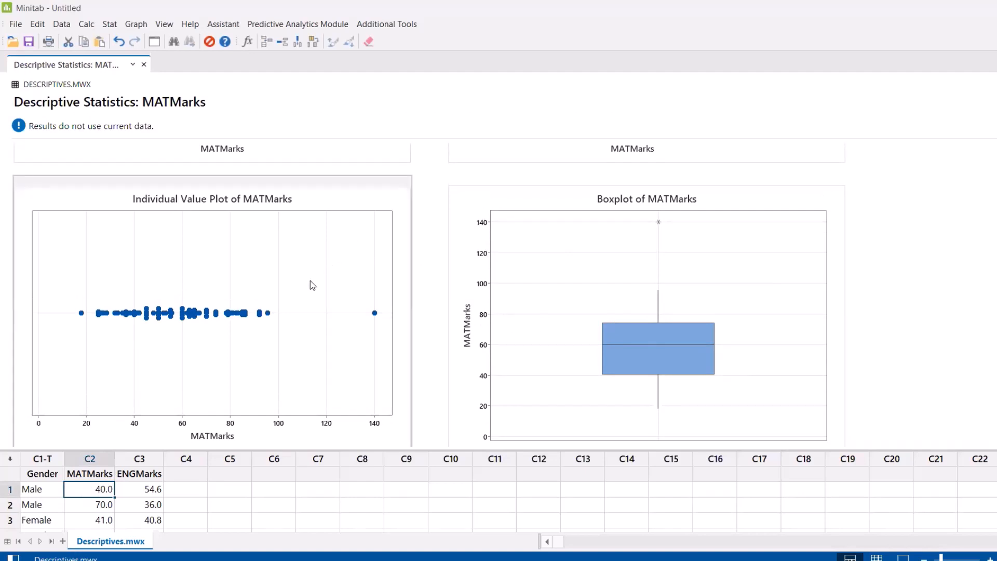
Create a Graphical Summary for MATMarks, keeping the 95.0 confidence level.
scroll(310, 283, up, 5)
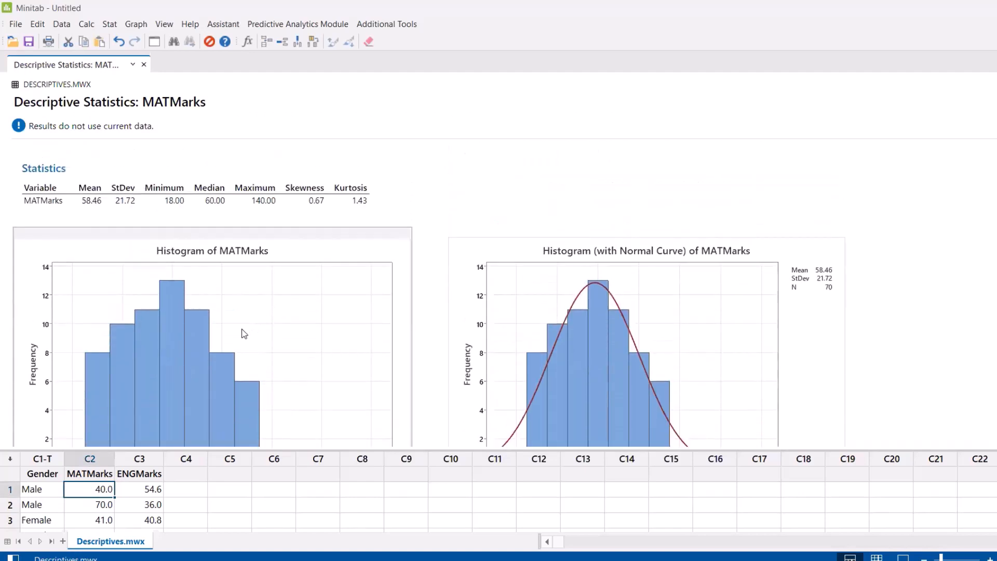
click(111, 24)
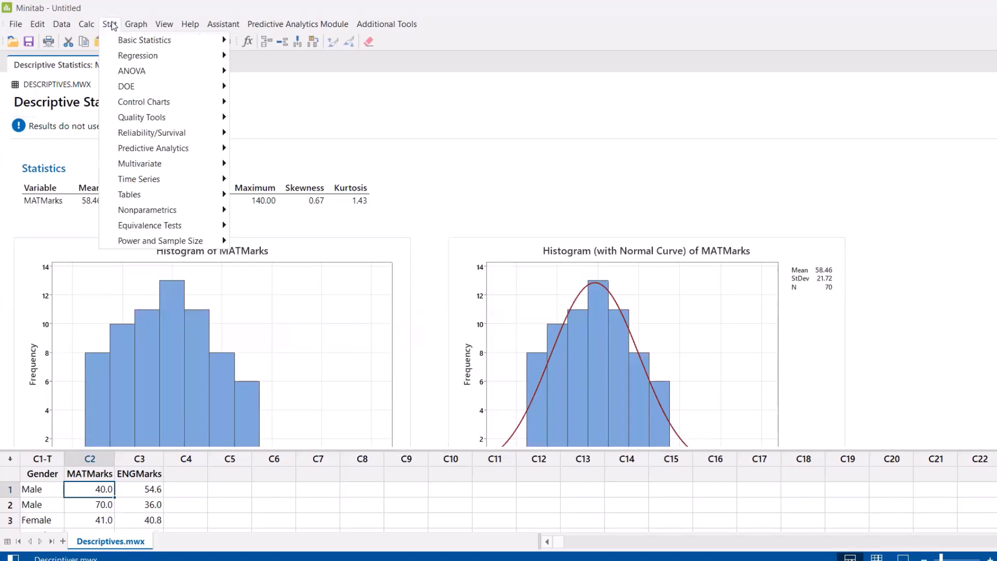
mouse_move(123, 44)
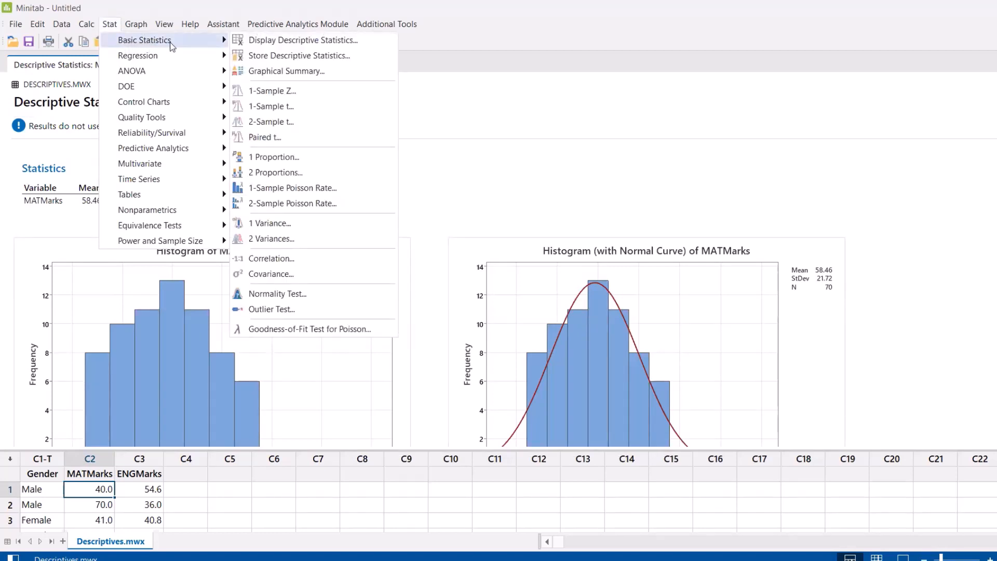
click(301, 70)
click(472, 208)
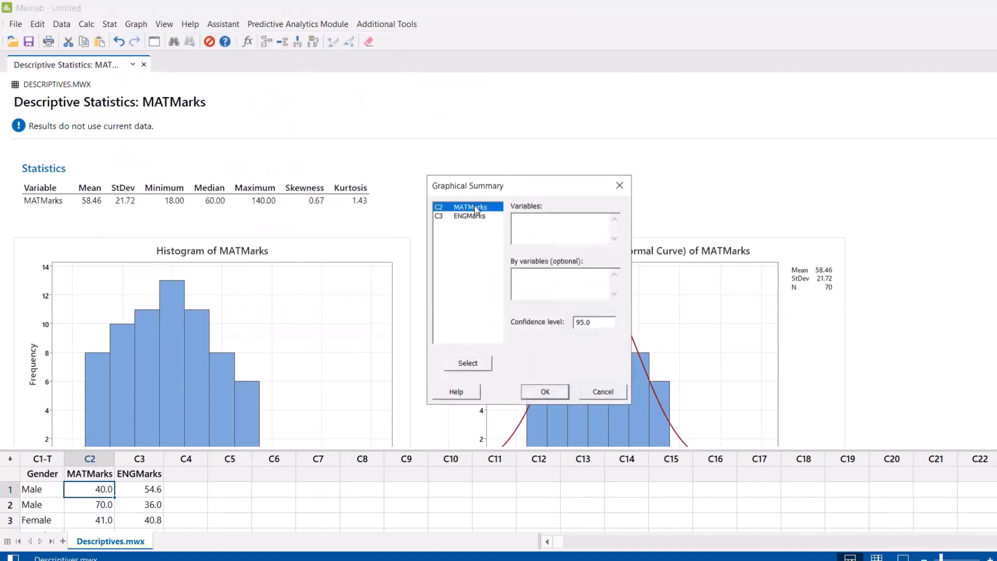
click(470, 363)
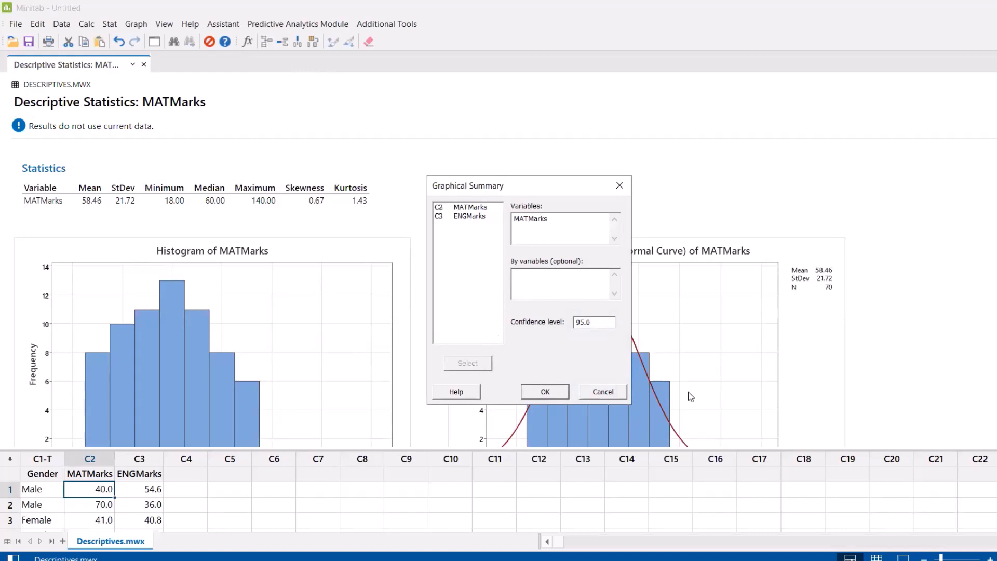
click(538, 395)
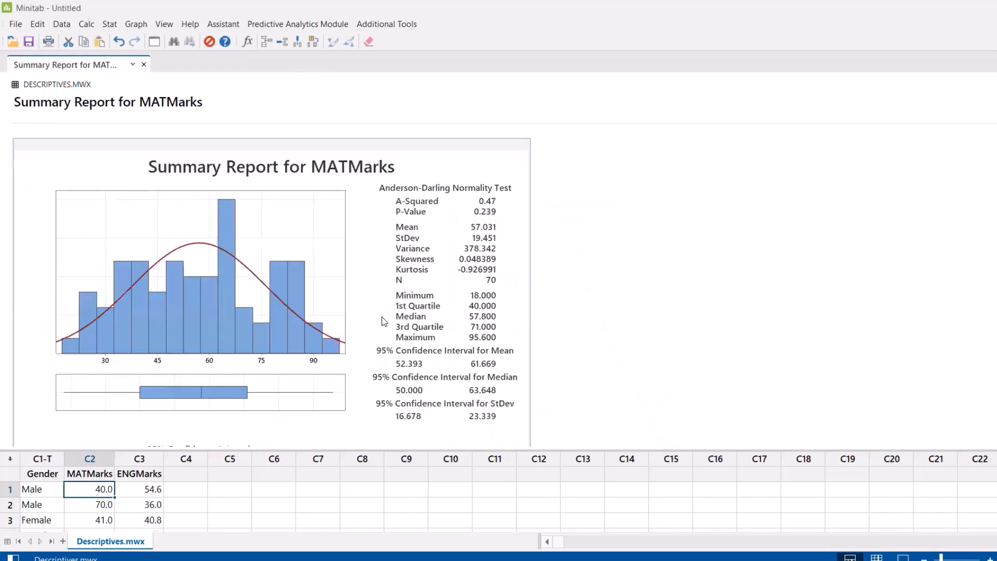
Examine the MATMarks summary report, including the normality test, statistics, histogram, boxplot and 95% confidence intervals.
scroll(382, 315, down, 3)
scroll(382, 316, up, 3)
mouse_move(289, 329)
scroll(414, 318, down, 3)
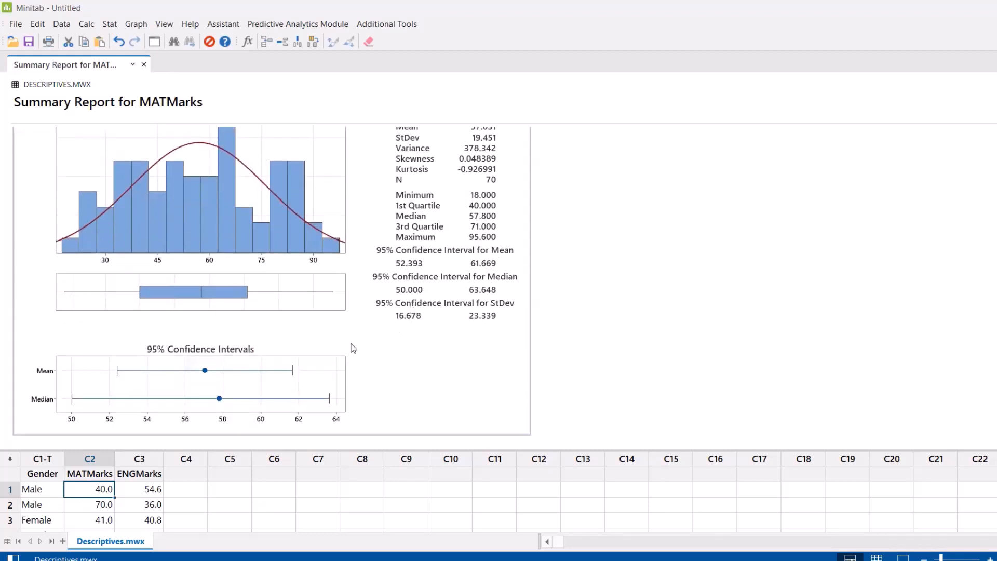
scroll(337, 344, up, 3)
scroll(336, 344, down, 3)
Set up Display Descriptive Statistics for MATMarks with Gender as the By variable, keeping the selected statistics.
click(111, 24)
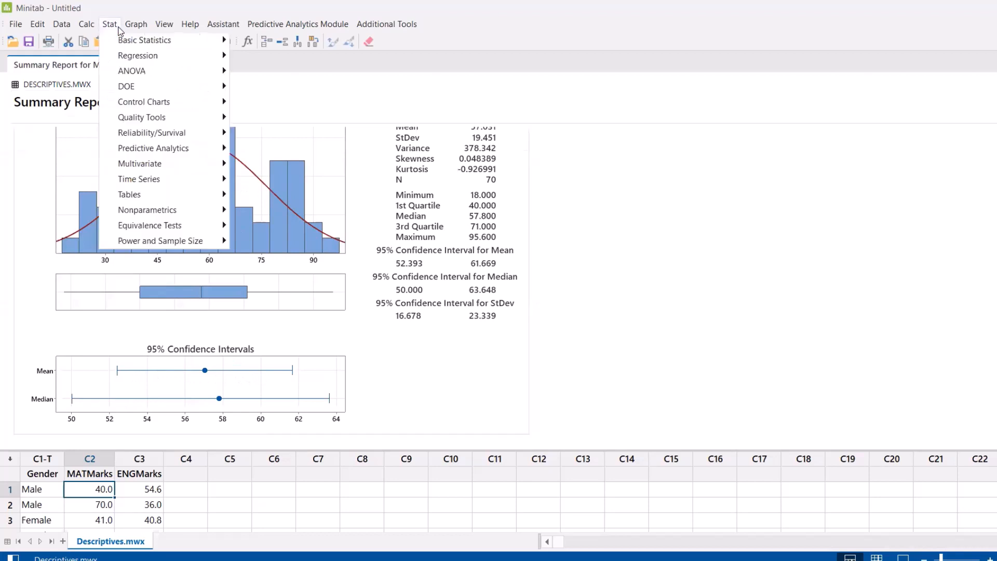
mouse_move(137, 41)
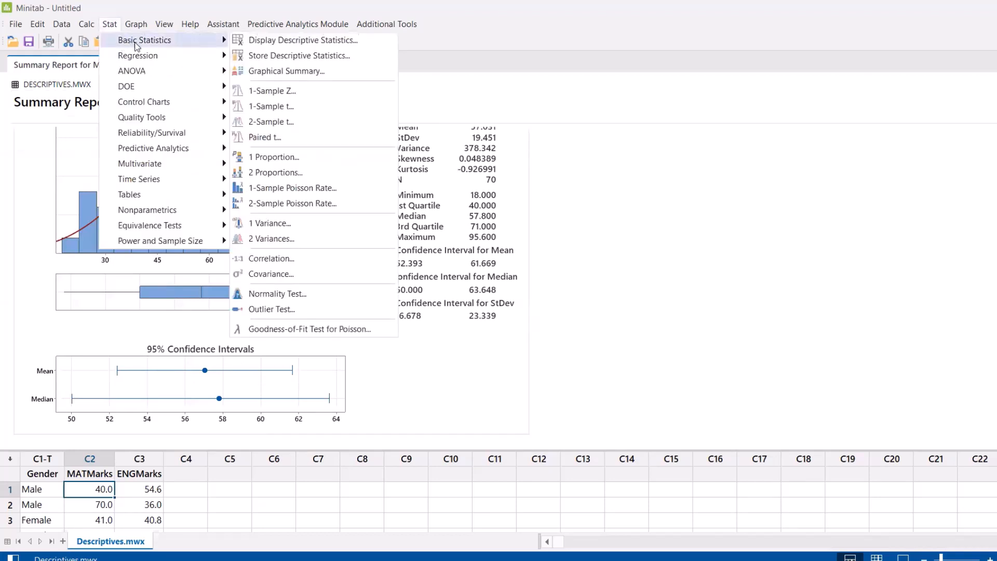
click(262, 37)
click(546, 275)
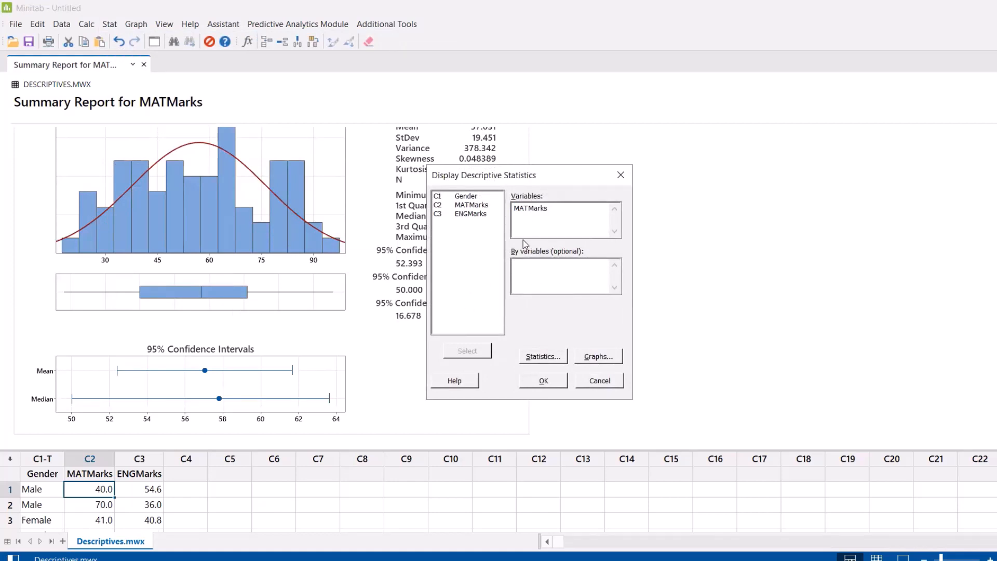
click(468, 195)
click(461, 353)
click(548, 357)
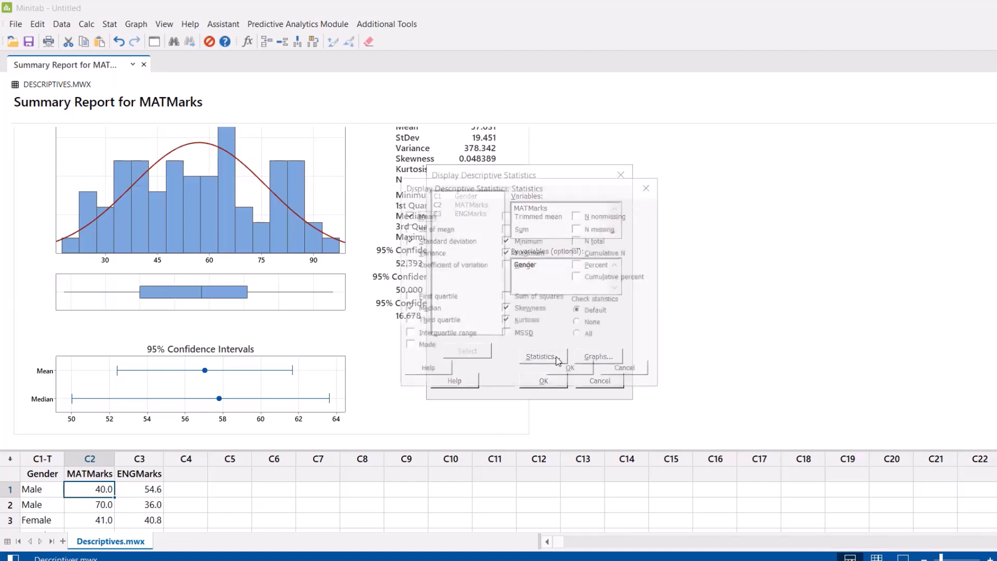
click(574, 371)
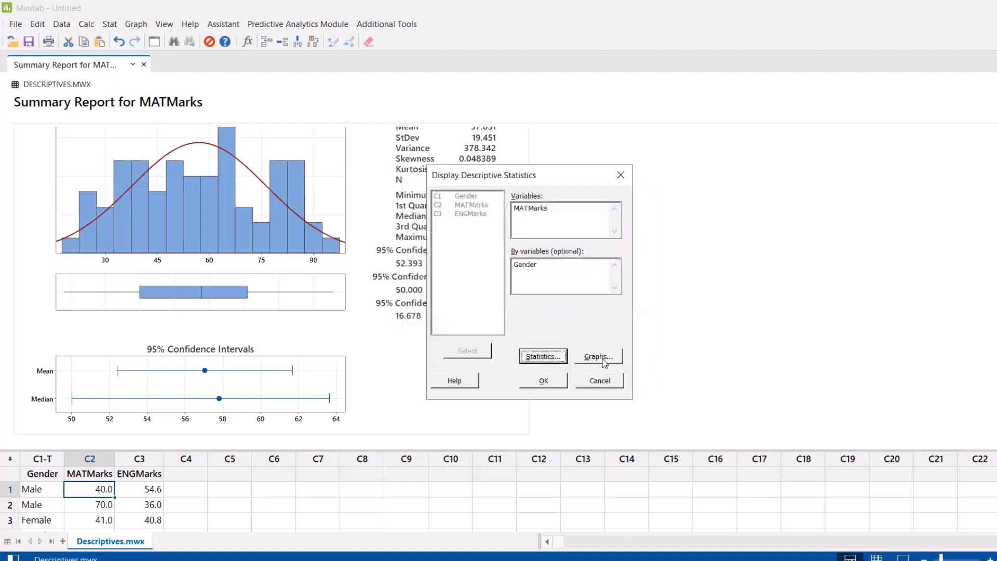
Limit the graphs to the histogram with normal curve and the boxplot, generate the output and compare the genders.
click(609, 356)
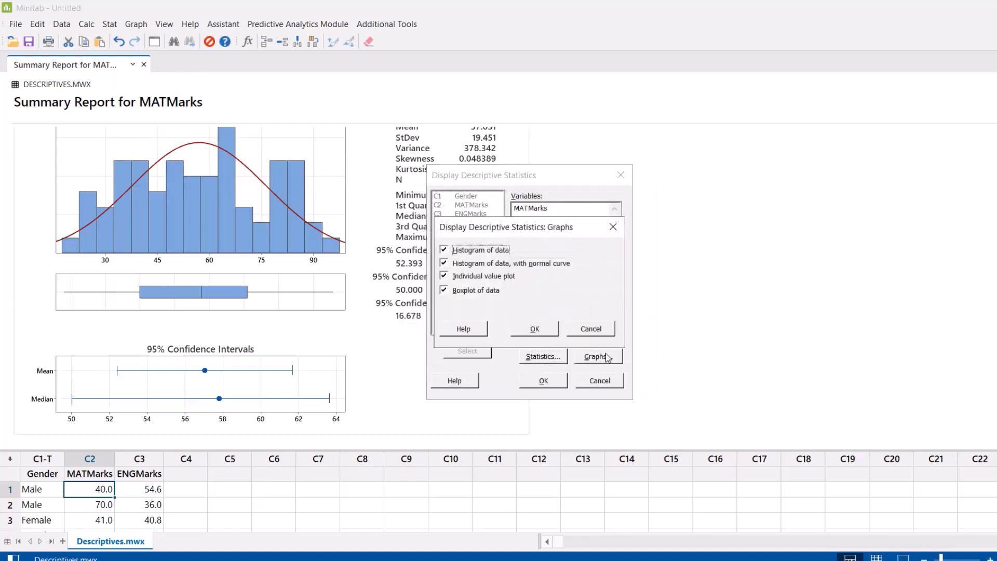
click(459, 251)
click(484, 278)
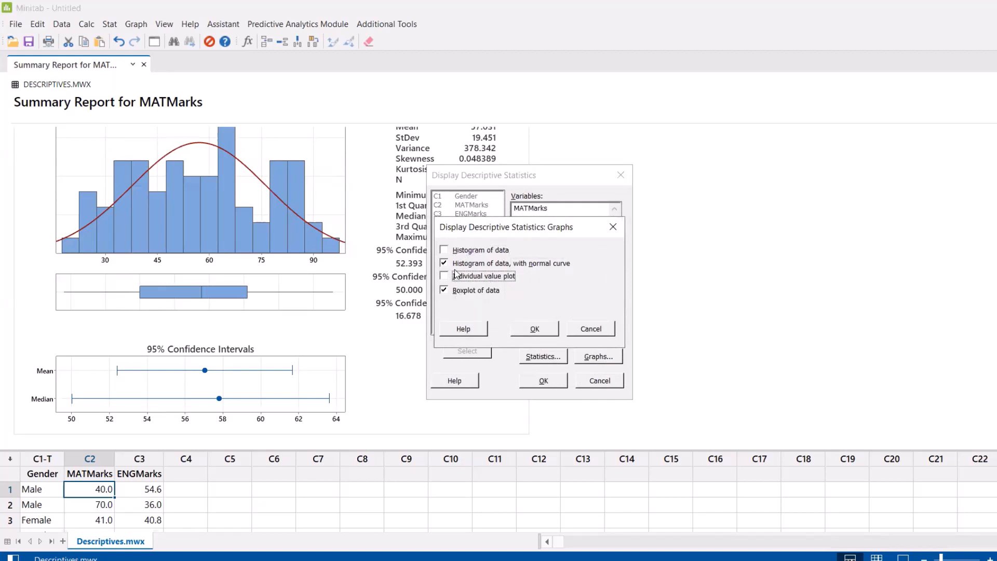
click(533, 330)
click(545, 383)
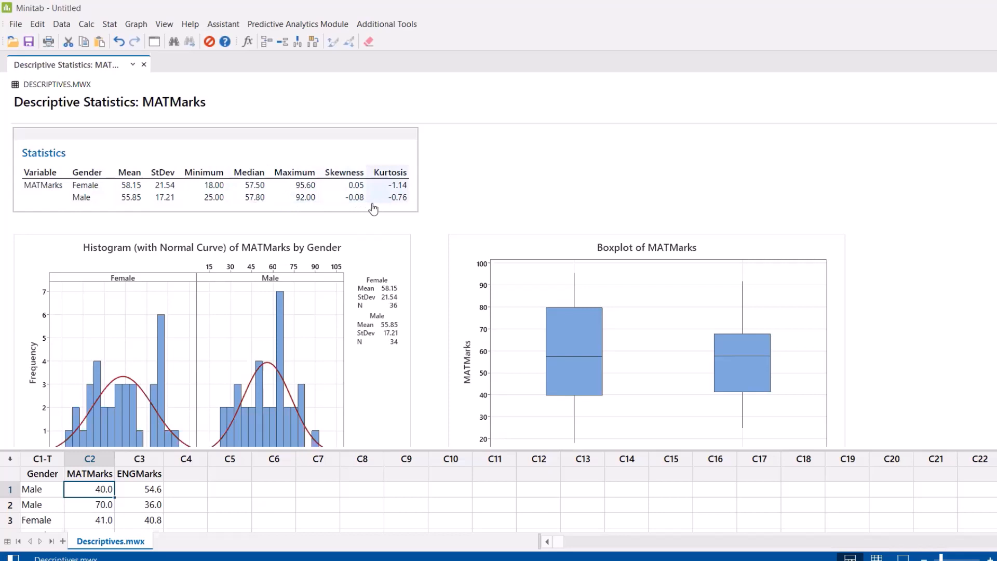
scroll(358, 280, down, 2)
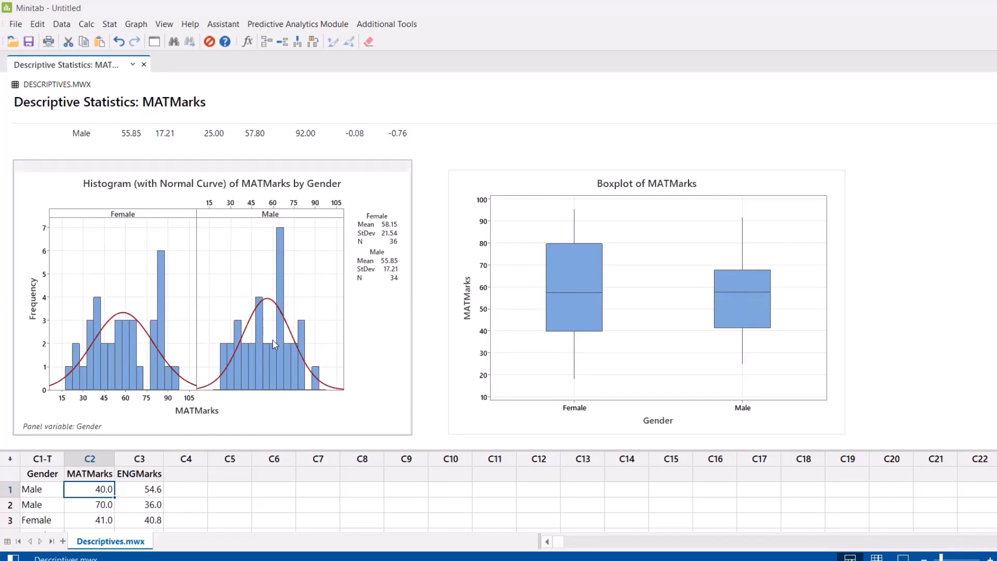
click(463, 201)
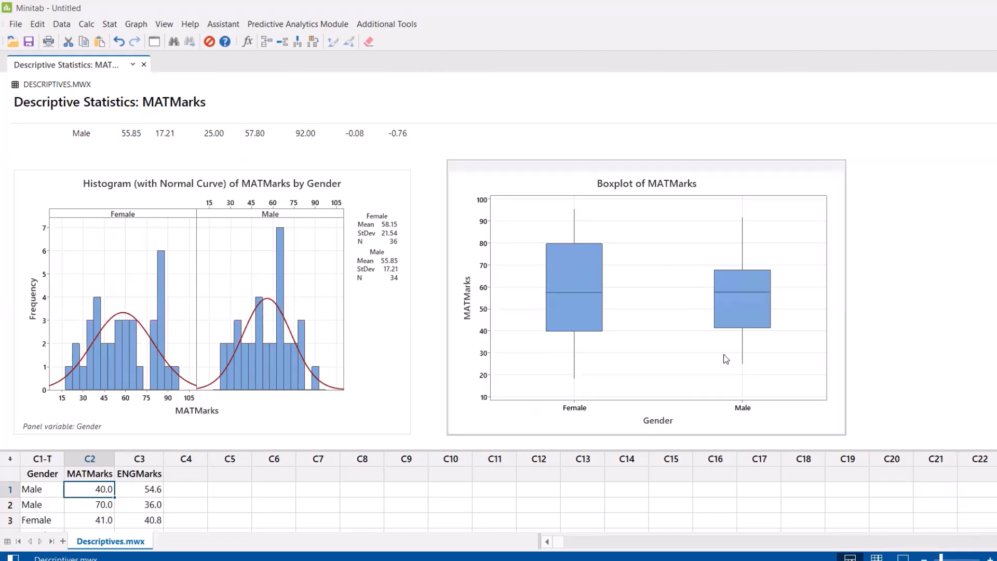
Create a Graphical Summary for MATMarks with Gender as the By variable and view the report for females.
click(109, 25)
mouse_move(132, 41)
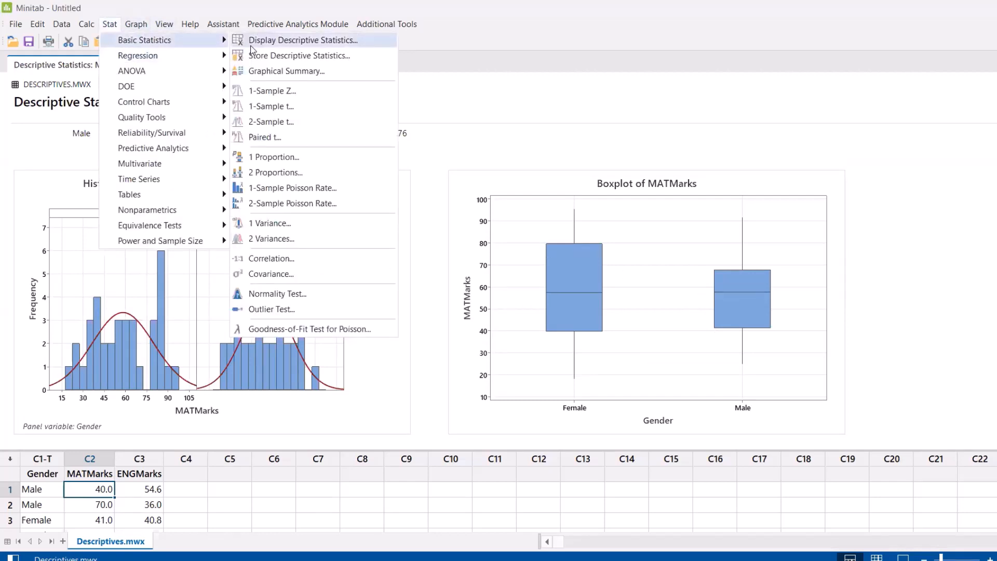
click(260, 72)
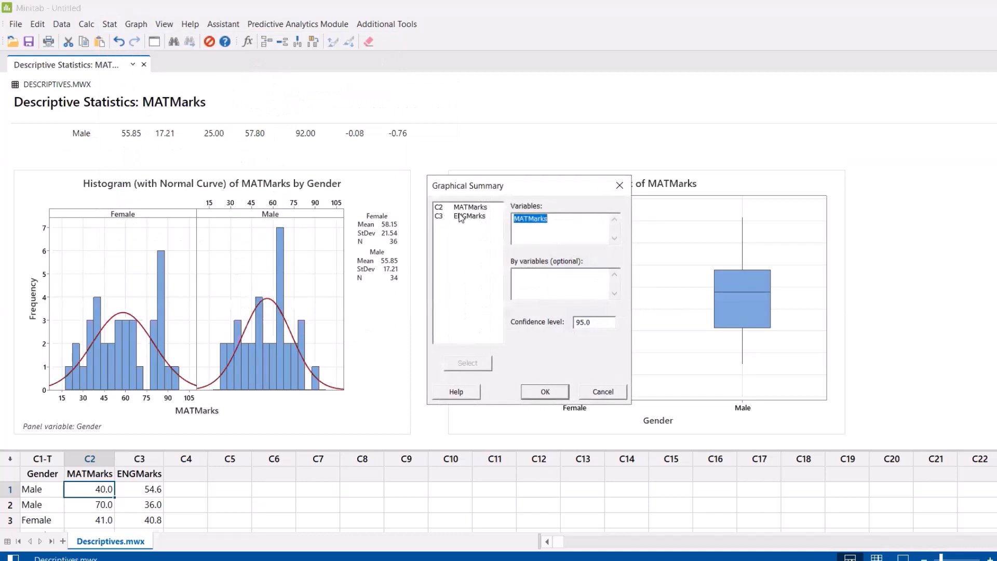
click(549, 280)
click(470, 208)
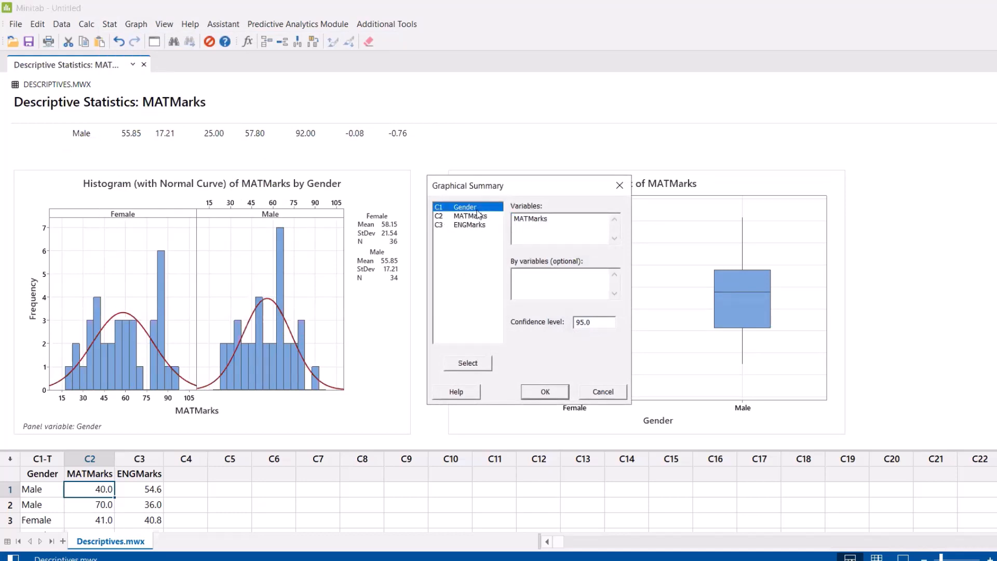
click(474, 364)
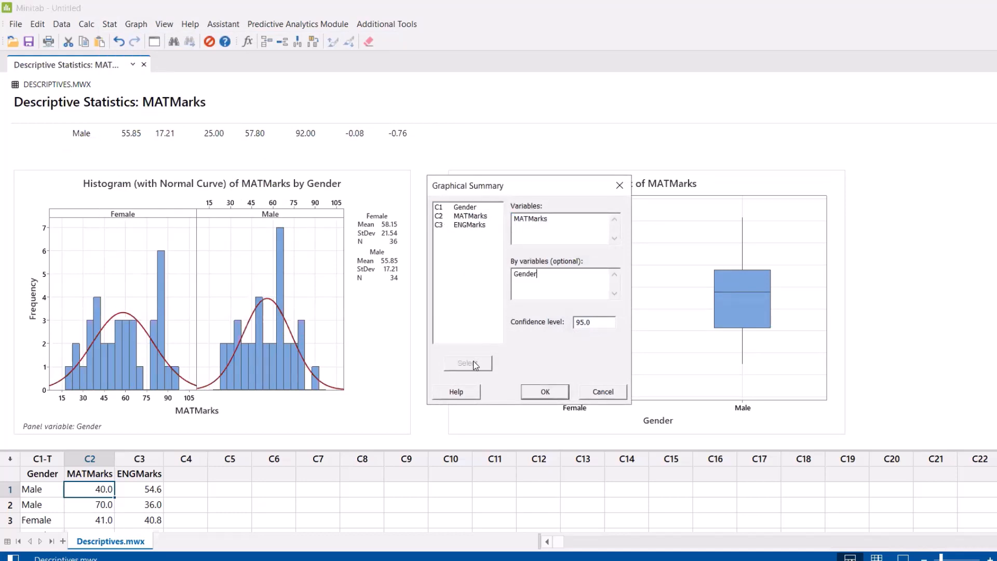
click(545, 392)
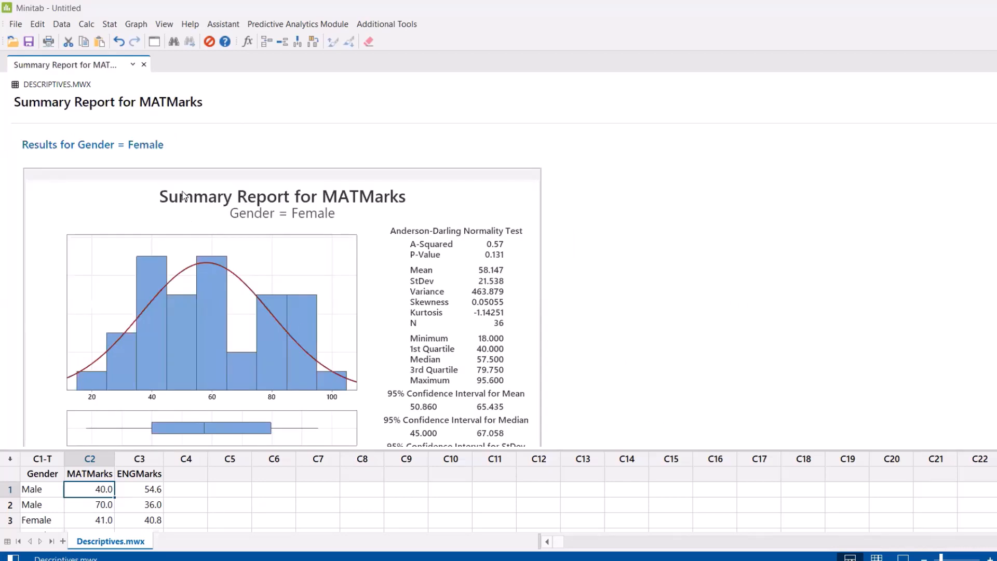
scroll(280, 289, down, 3)
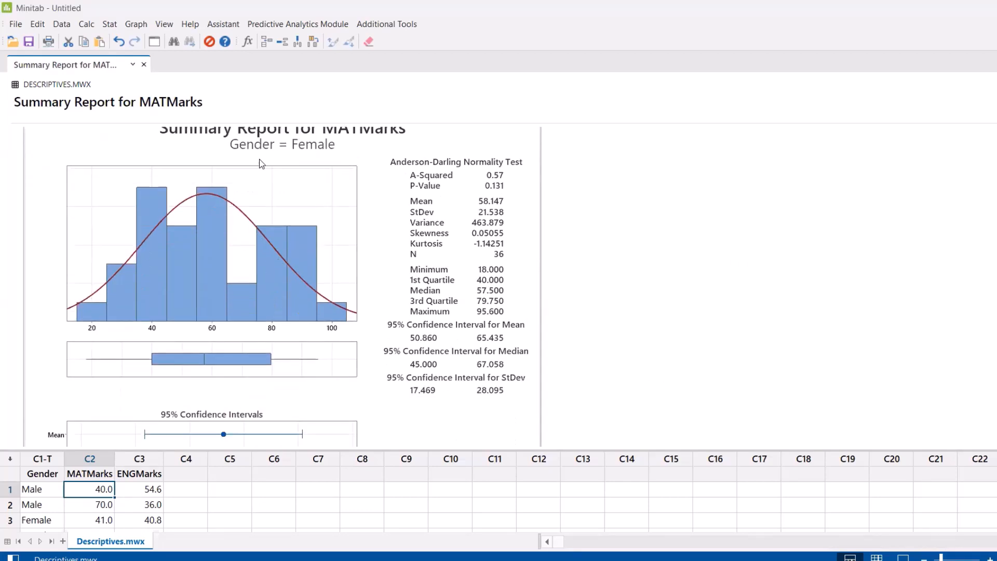
Compare the MATMarks summary reports for females and males, including the normality tests, statistics, histograms, boxplots and confidence intervals.
scroll(306, 172, up, 3)
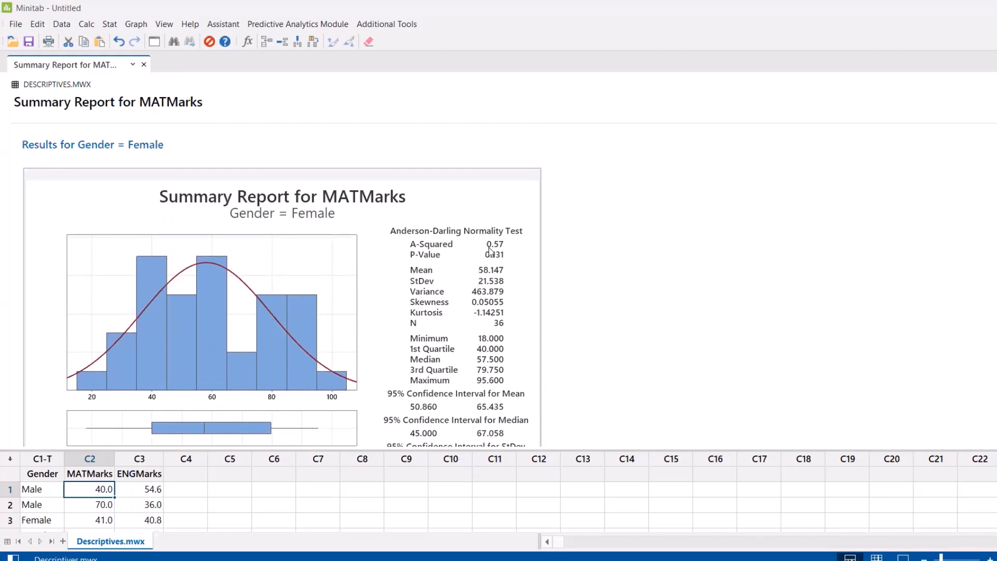
scroll(487, 324, down, 6)
scroll(487, 324, down, 15)
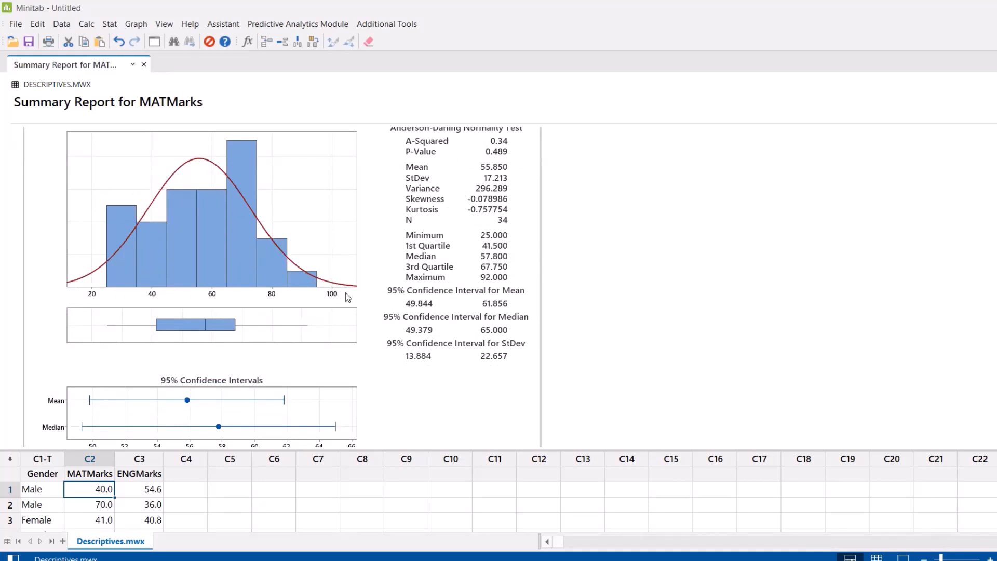
scroll(383, 341, up, 3)
scroll(382, 341, up, 4)
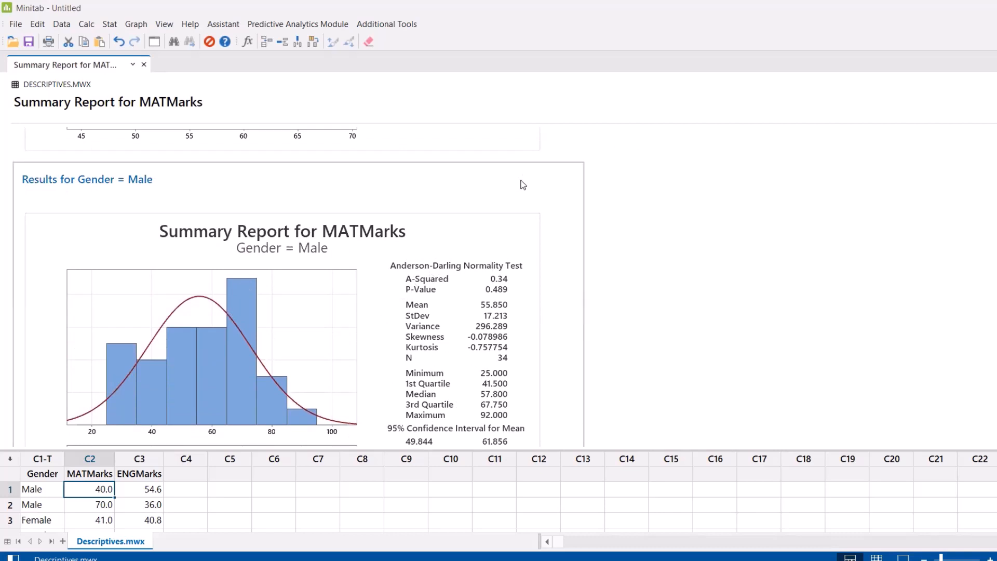
scroll(519, 182, down, 9)
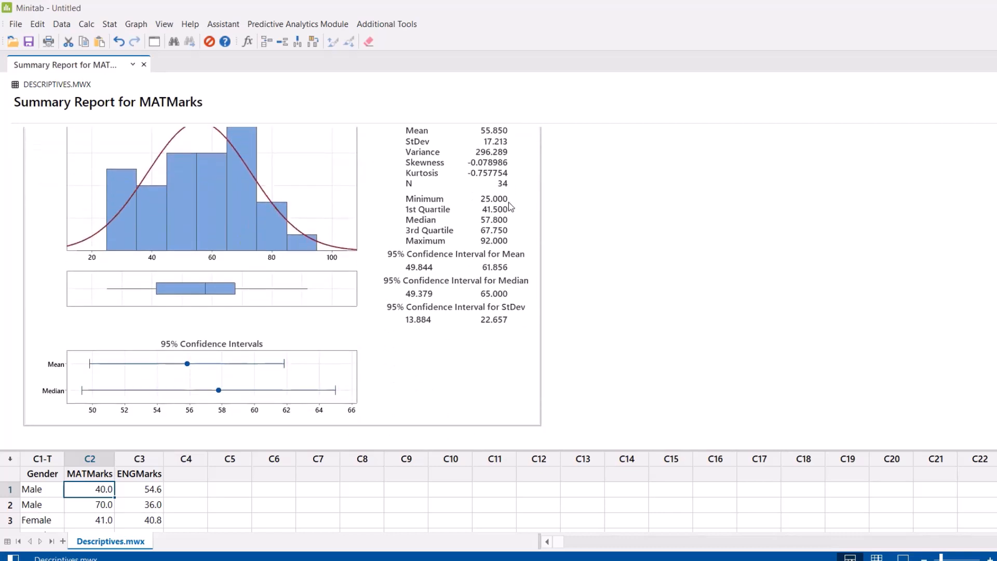
Open the online help for Display Descriptive Statistics in the browser and read the instructions for entering data.
click(109, 24)
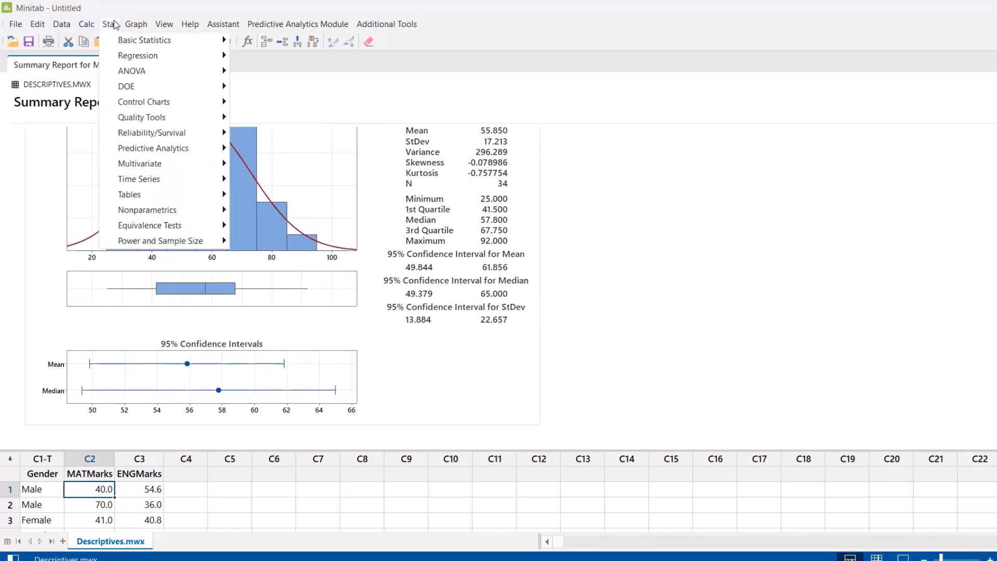
mouse_move(115, 38)
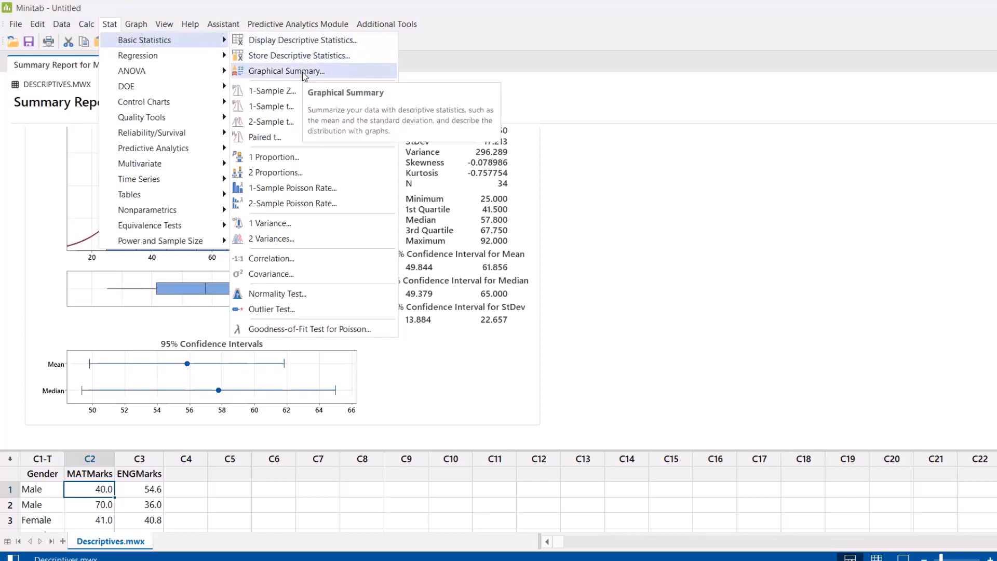
click(306, 42)
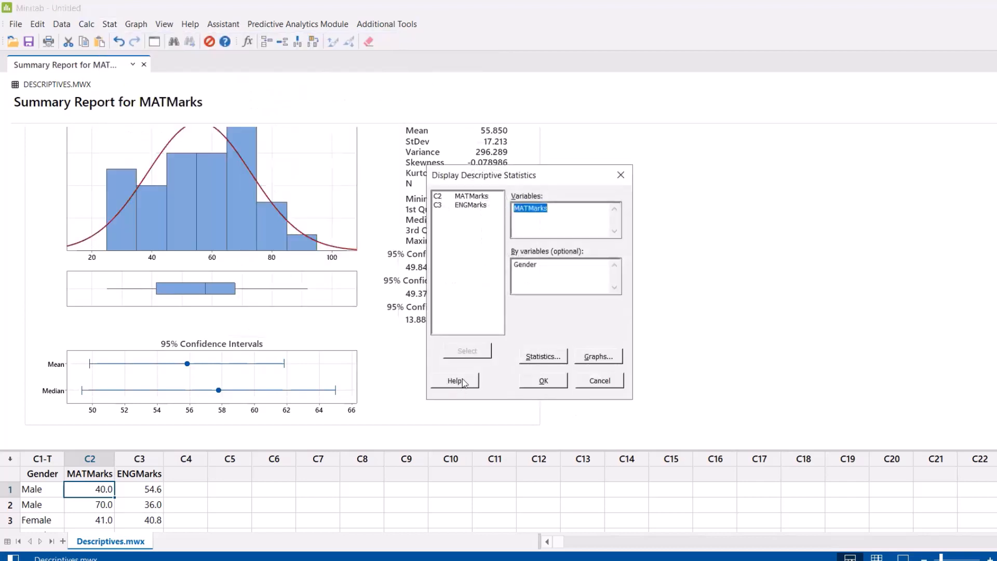
click(464, 382)
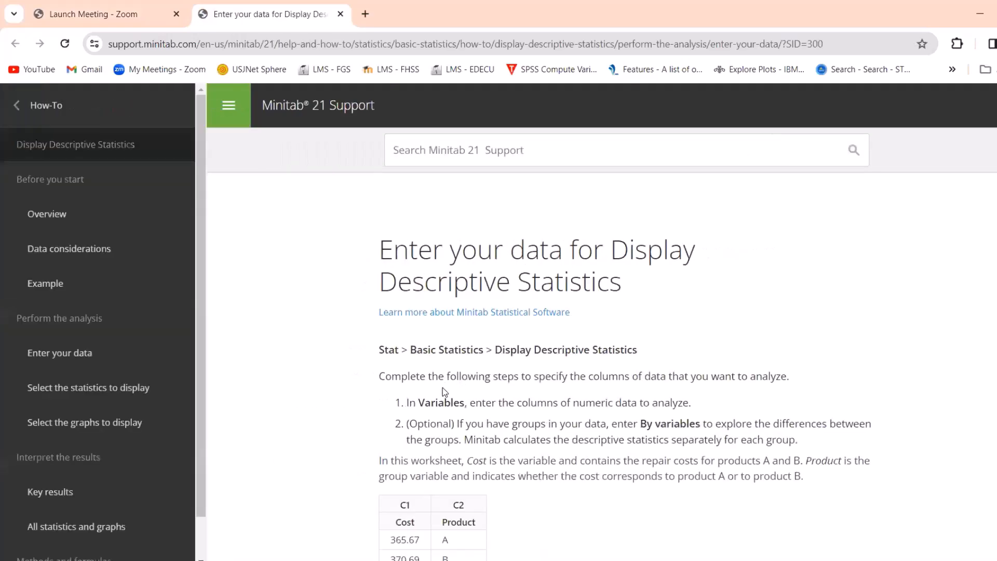
scroll(561, 409, down, 1)
scroll(560, 414, down, 3)
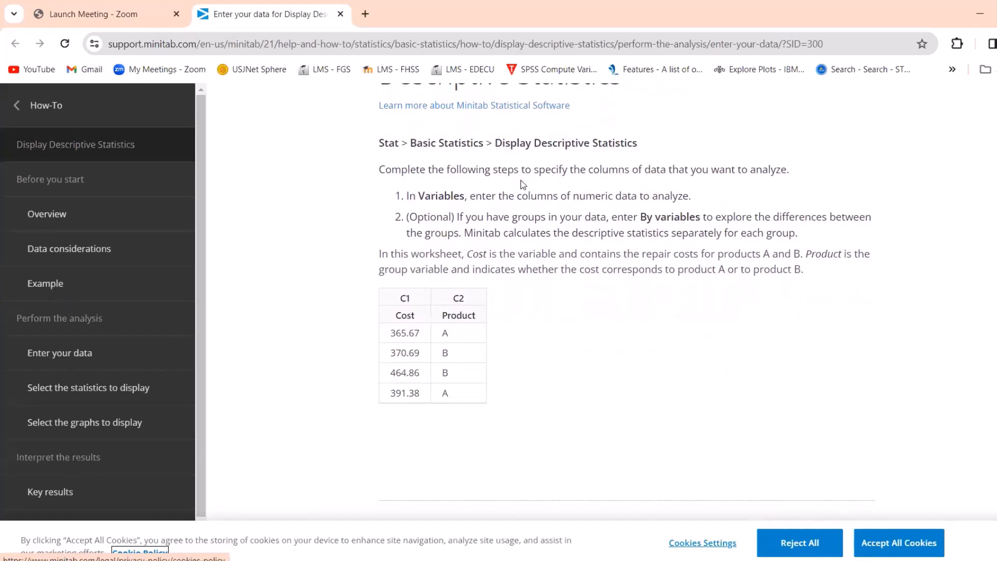
scroll(523, 304, down, 4)
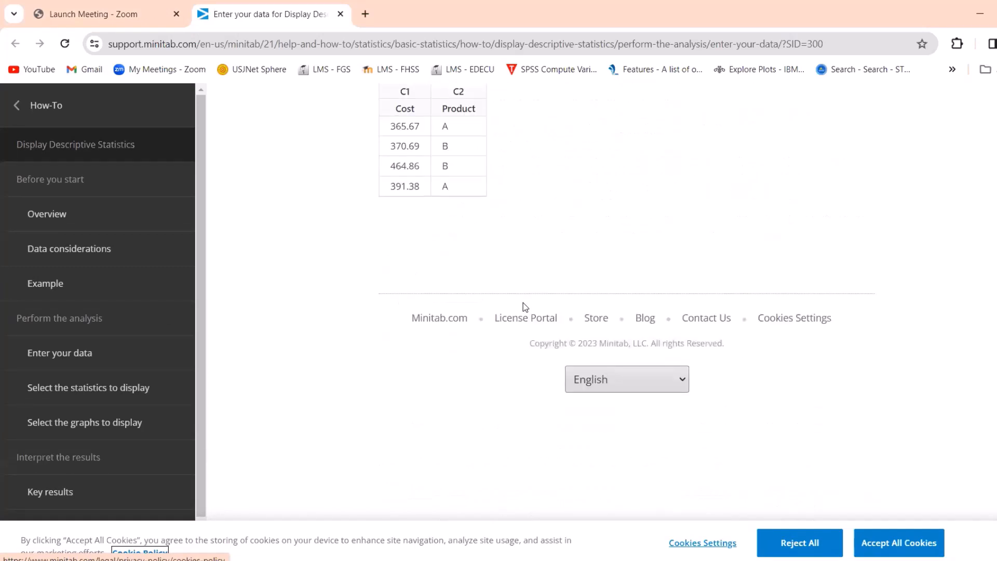
Read the help's data considerations and the torque example's interpretation, statistics table and graphs.
click(58, 258)
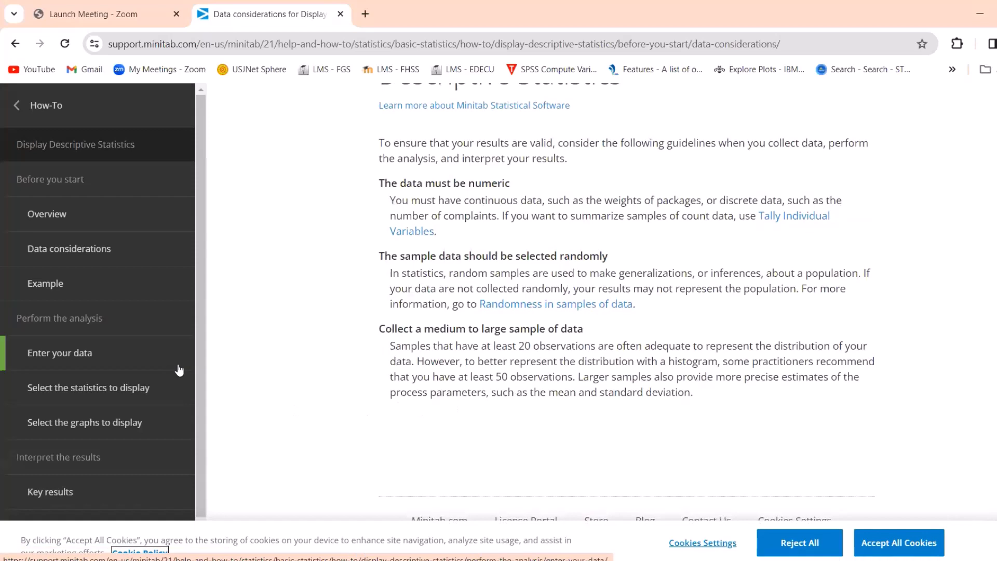
click(83, 285)
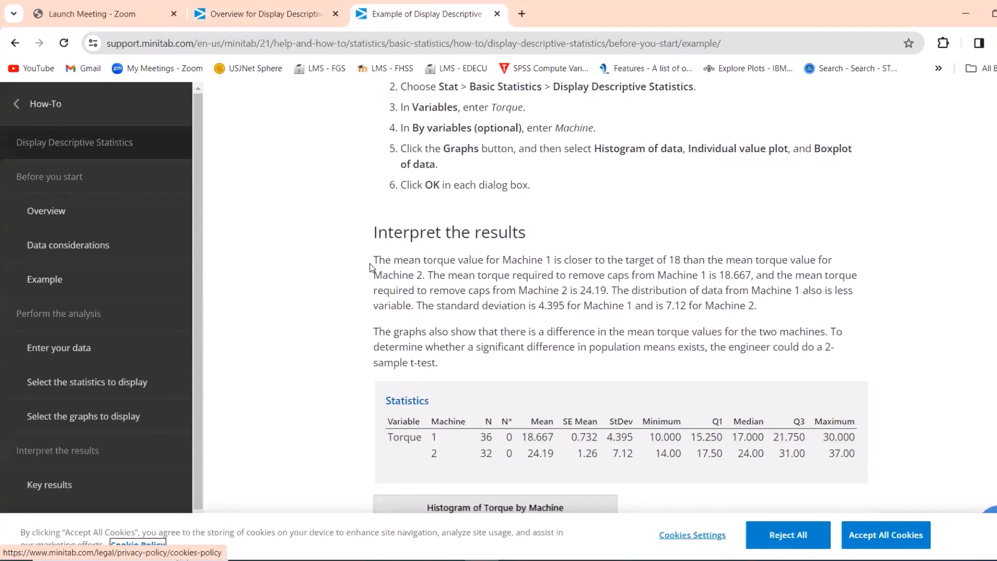
scroll(370, 265, down, 3)
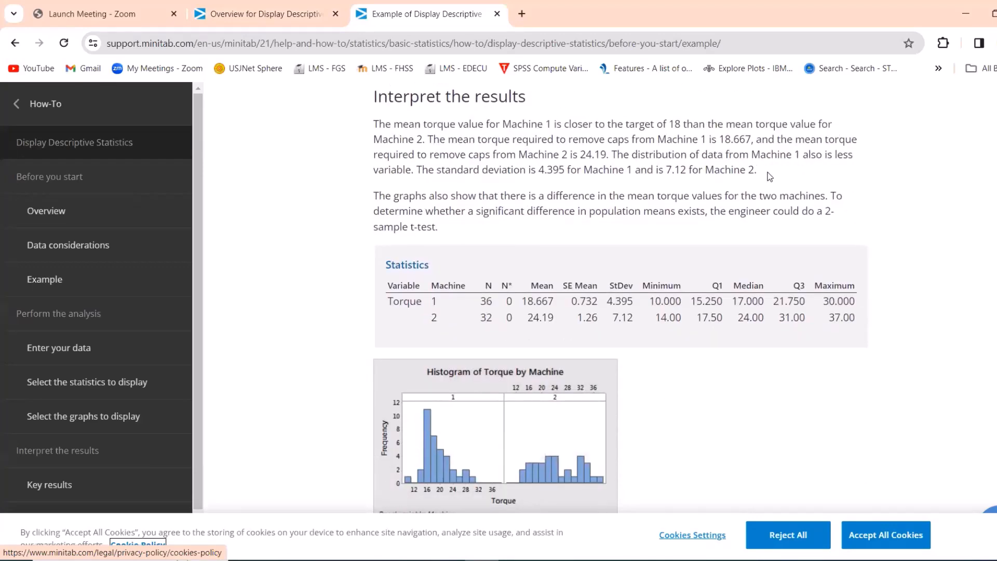
scroll(419, 296, down, 3)
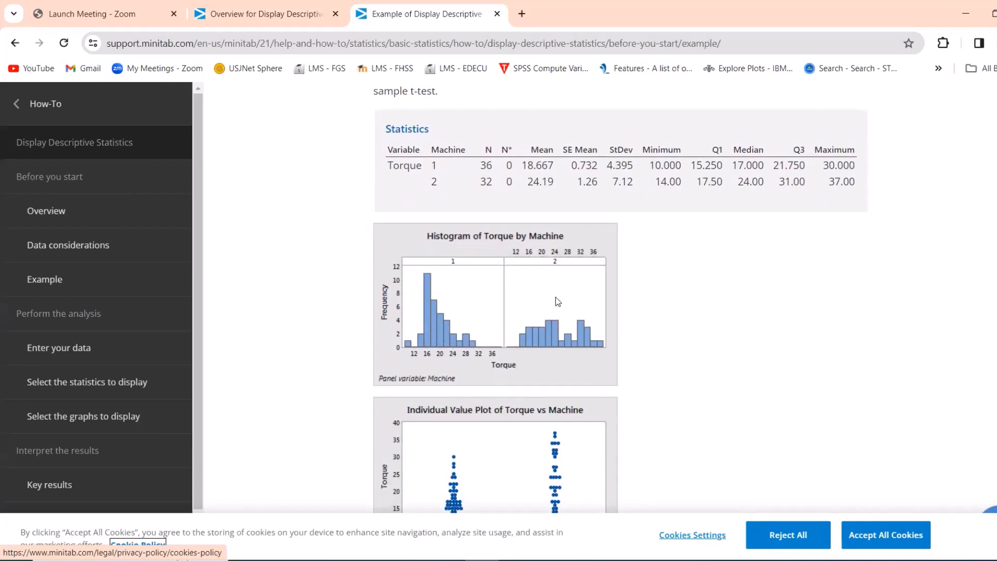
scroll(499, 348, down, 2)
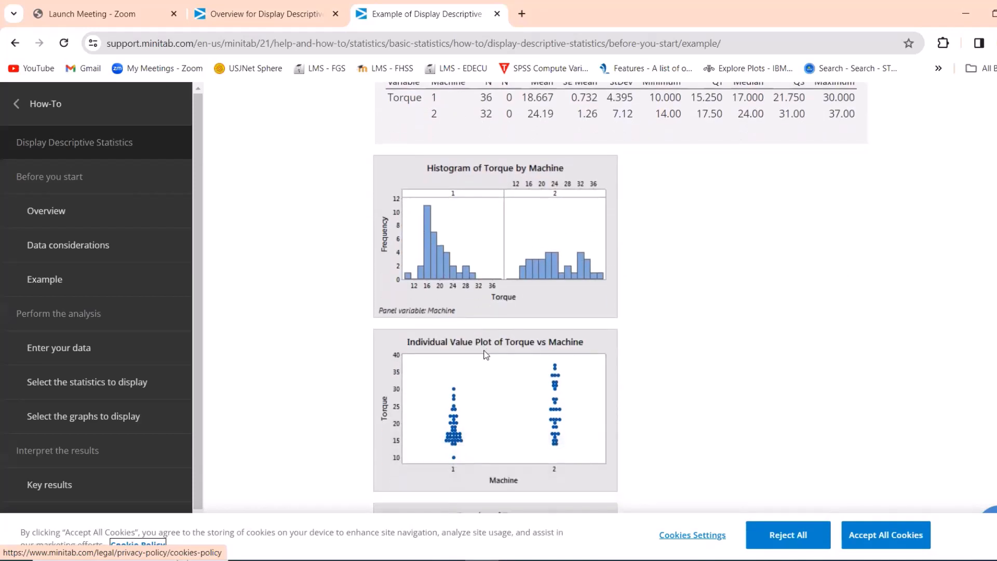
scroll(486, 357, up, 3)
scroll(509, 351, up, 1)
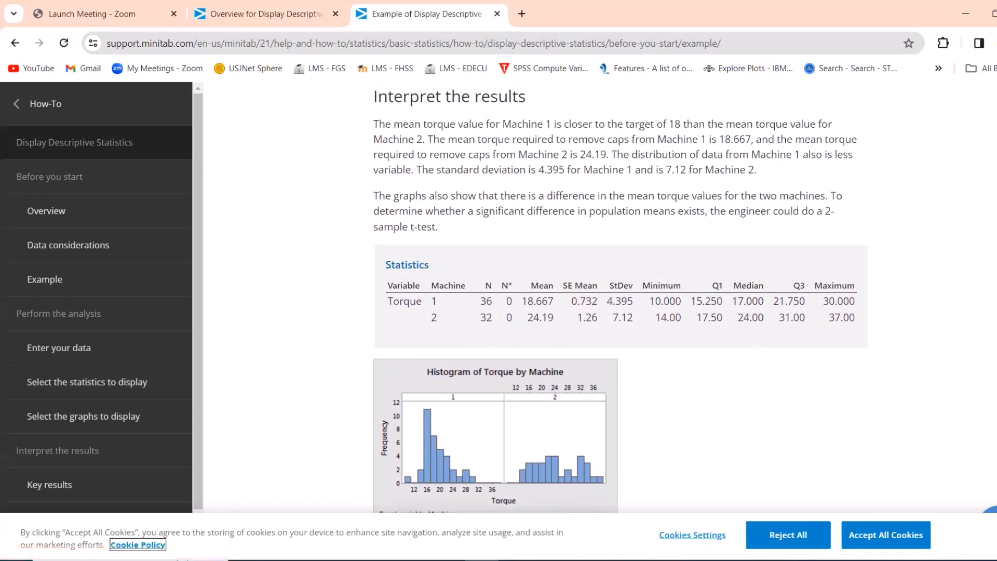
Accept all cookies on the support site and review the example's histogram, individual value plot and boxplot of torque.
click(886, 534)
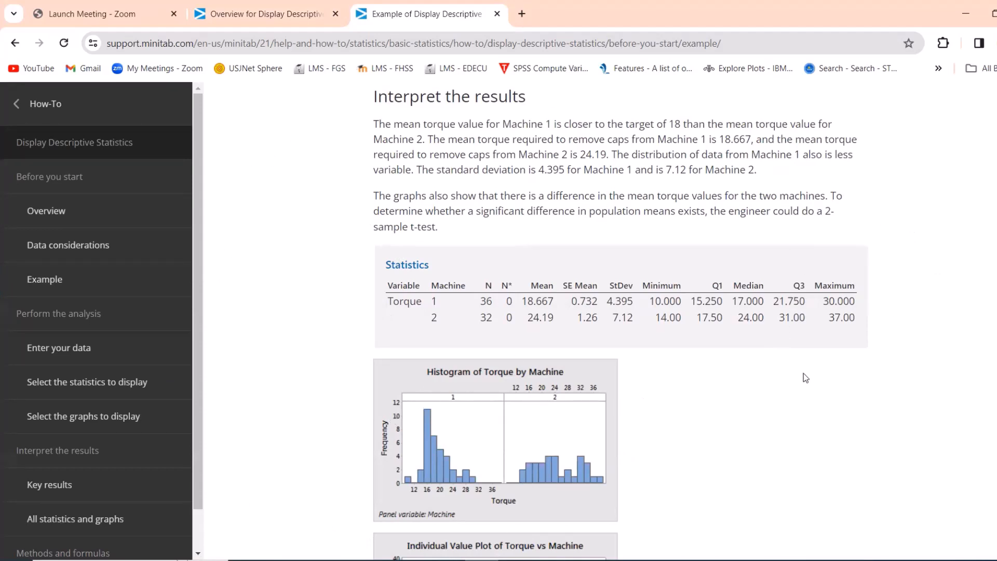
scroll(805, 377, down, 3)
scroll(805, 378, down, 7)
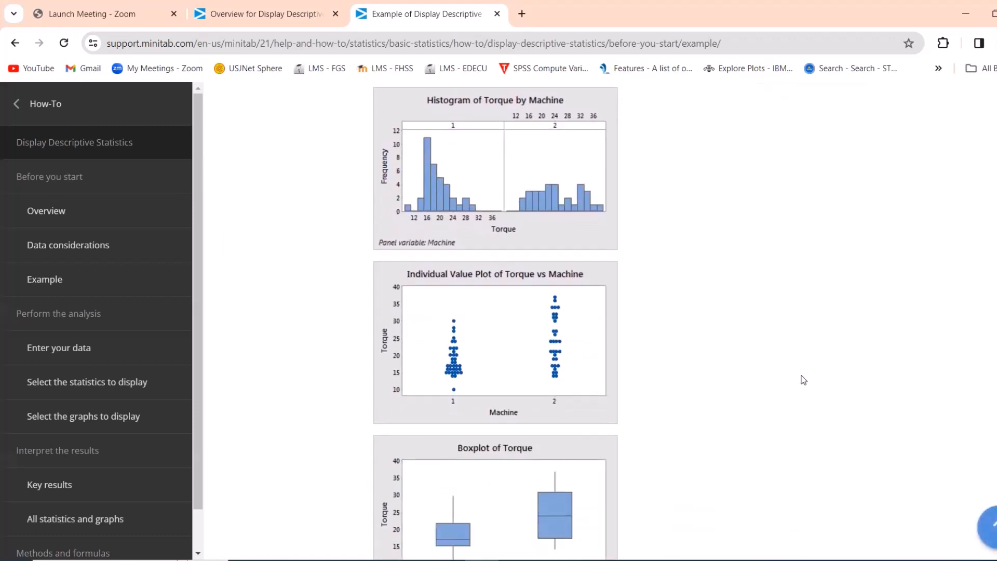